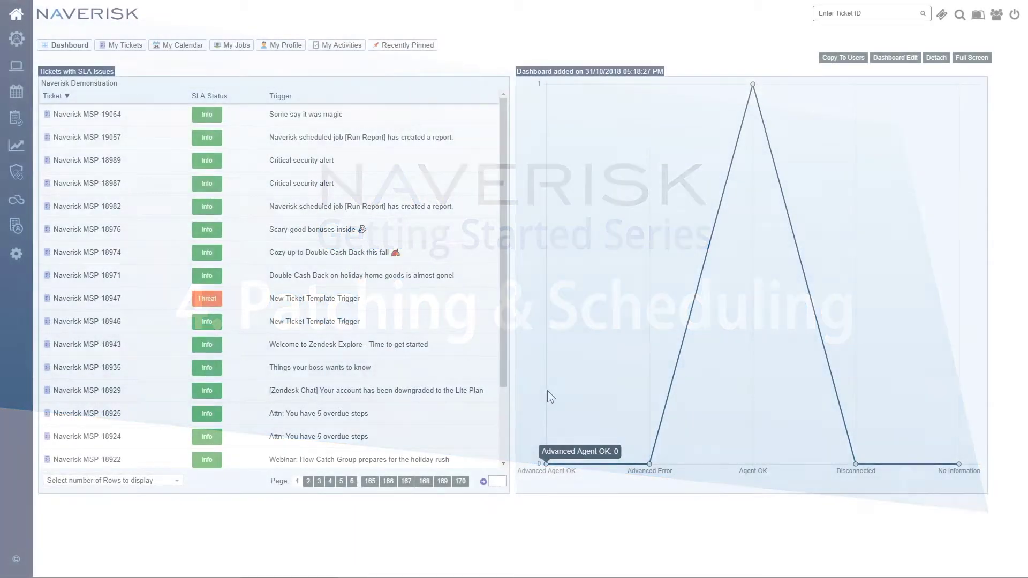
left_click(15, 68)
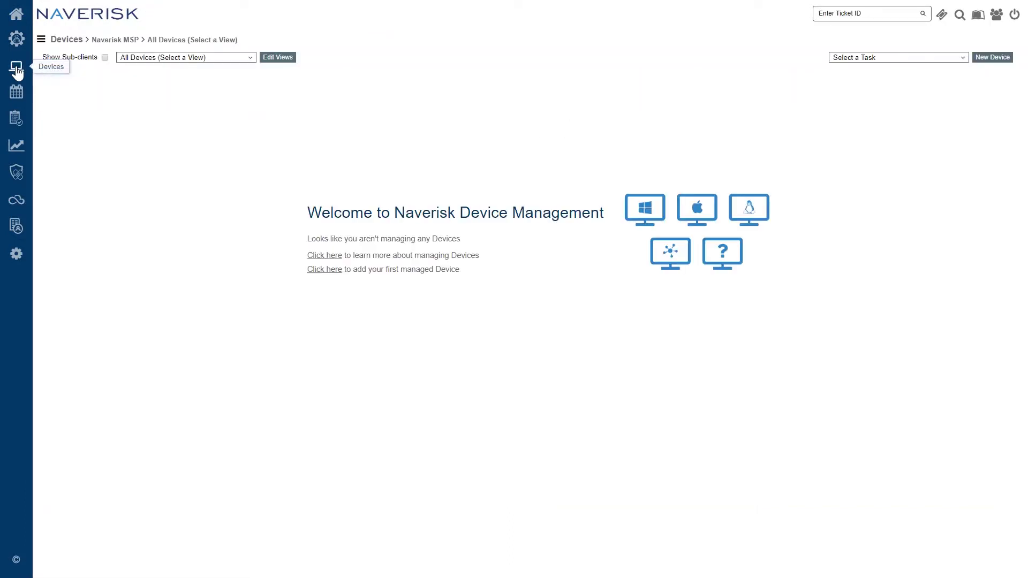
left_click(42, 40)
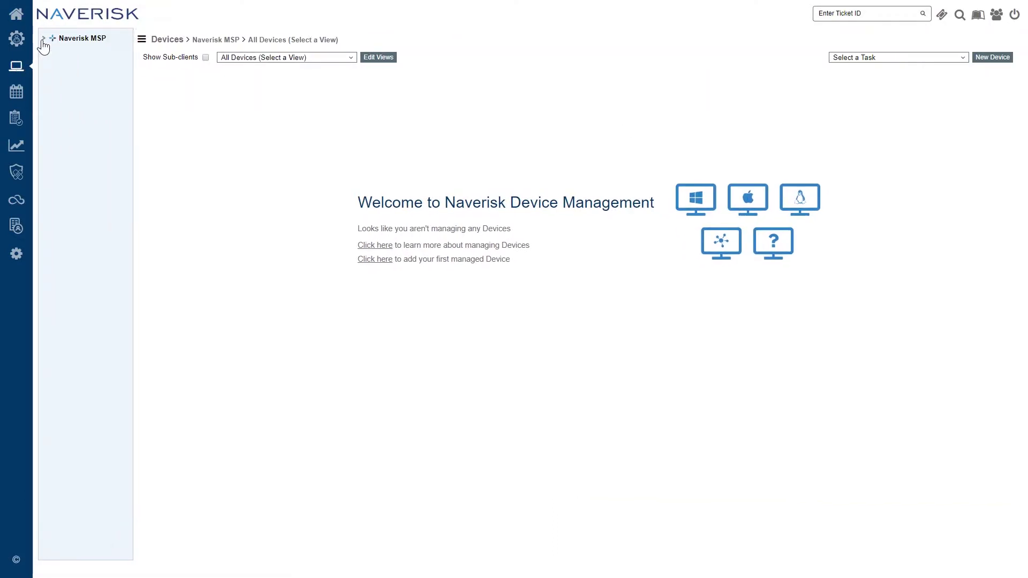
left_click(42, 40)
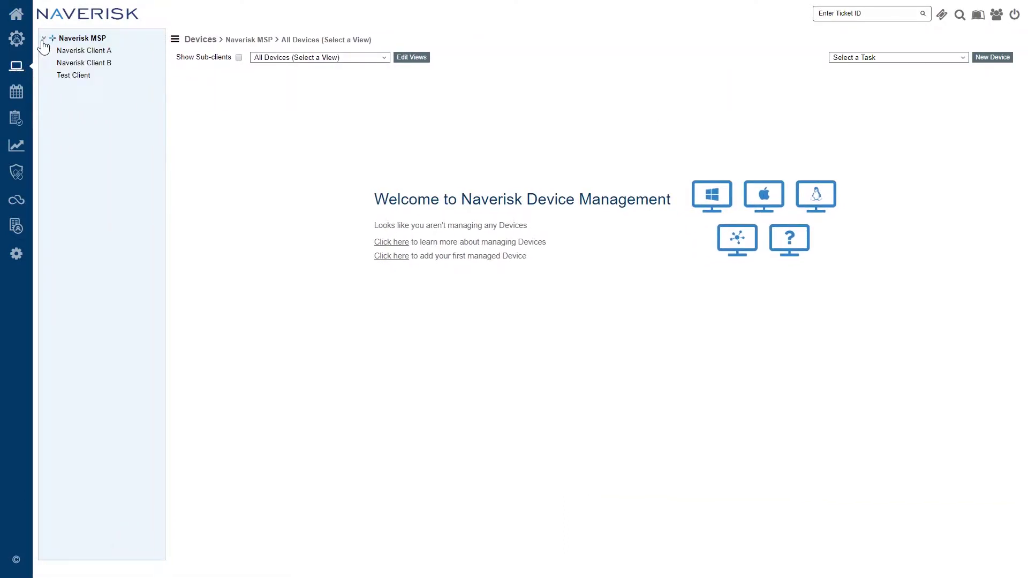
left_click(67, 77)
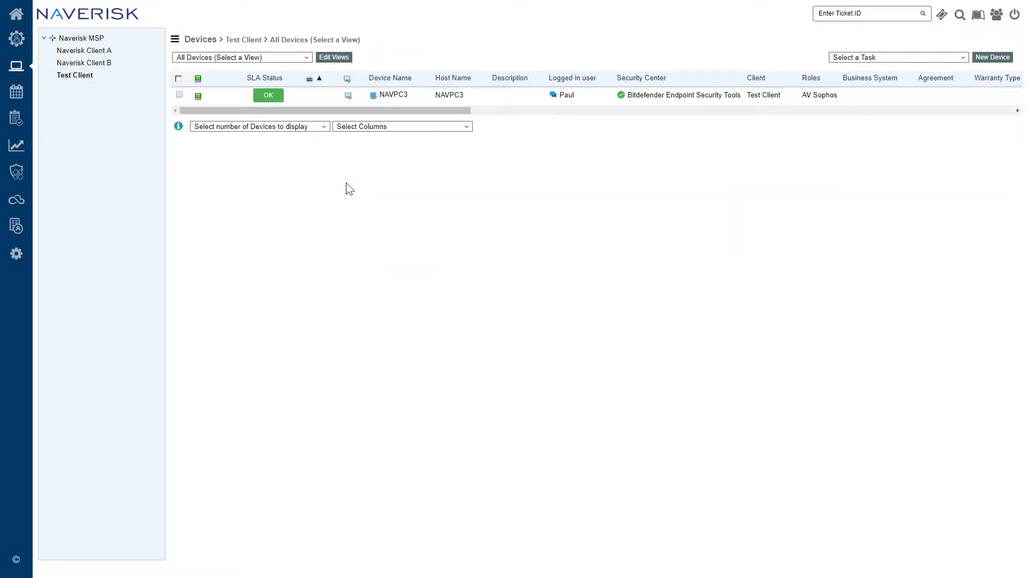
left_click(396, 96)
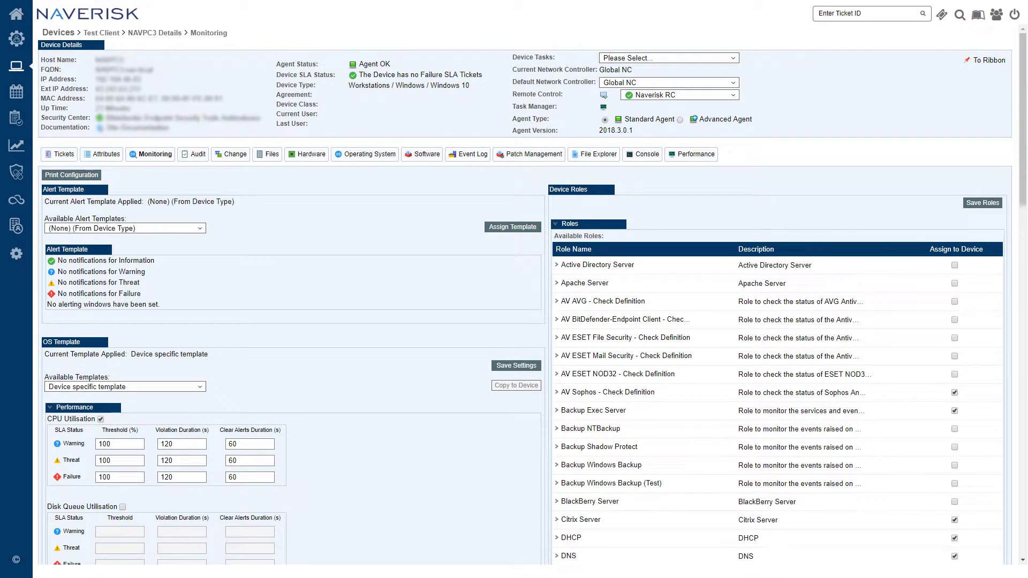
left_click(525, 161)
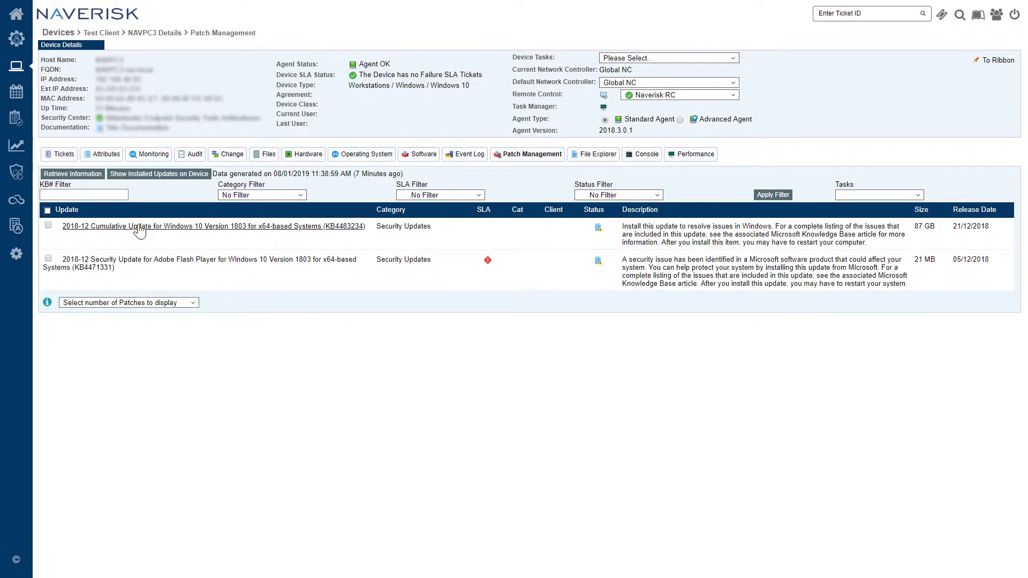
Queue installation of the 2018-12 Cumulative Update KB4483234 on NAVPC3
left_click(48, 226)
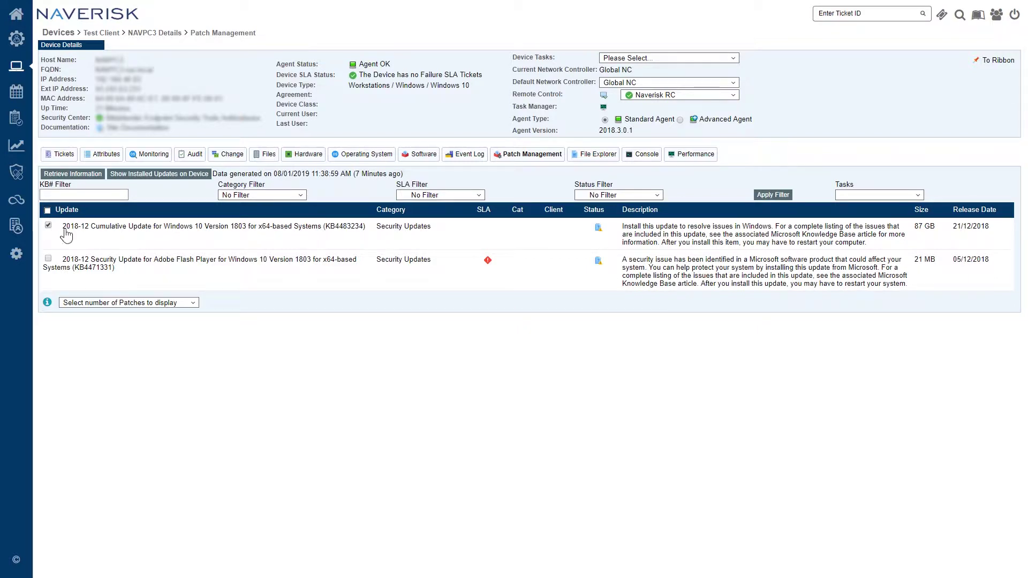
left_click(919, 196)
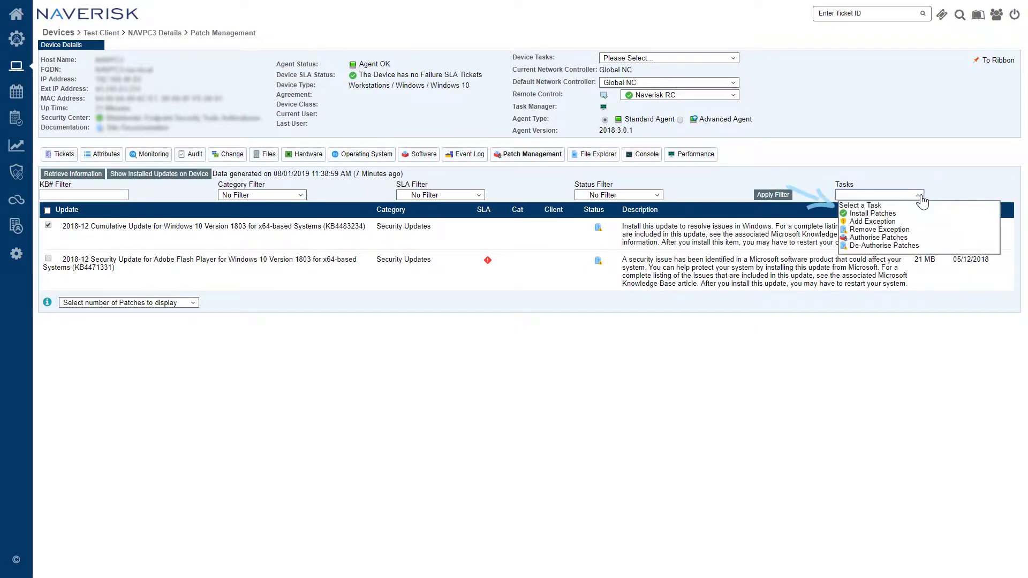
left_click(891, 213)
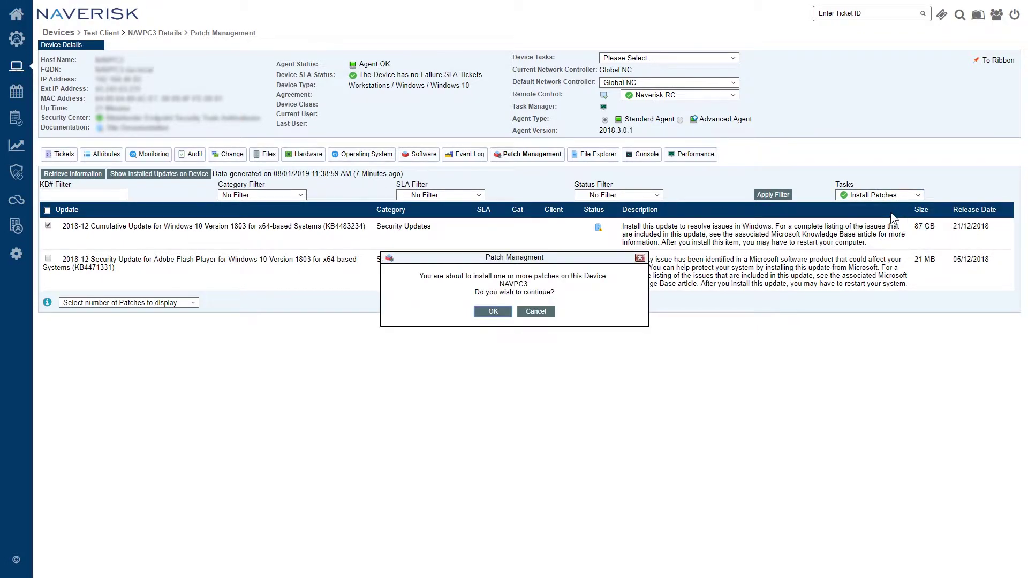
left_click(496, 314)
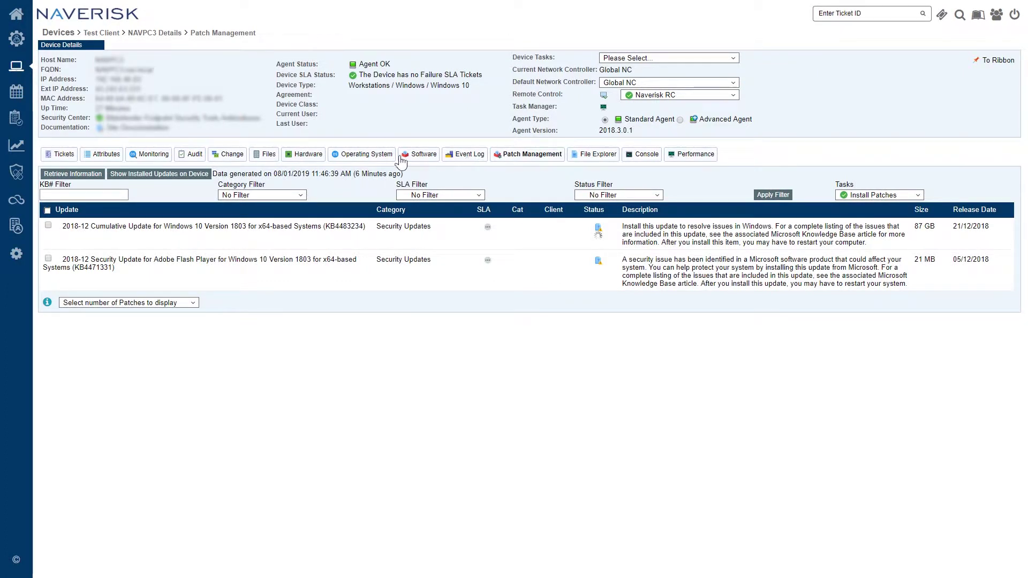
In Naverisk MSP's patching settings, enter Warning 14, Threat 21 and Failure 31 days
left_click(18, 171)
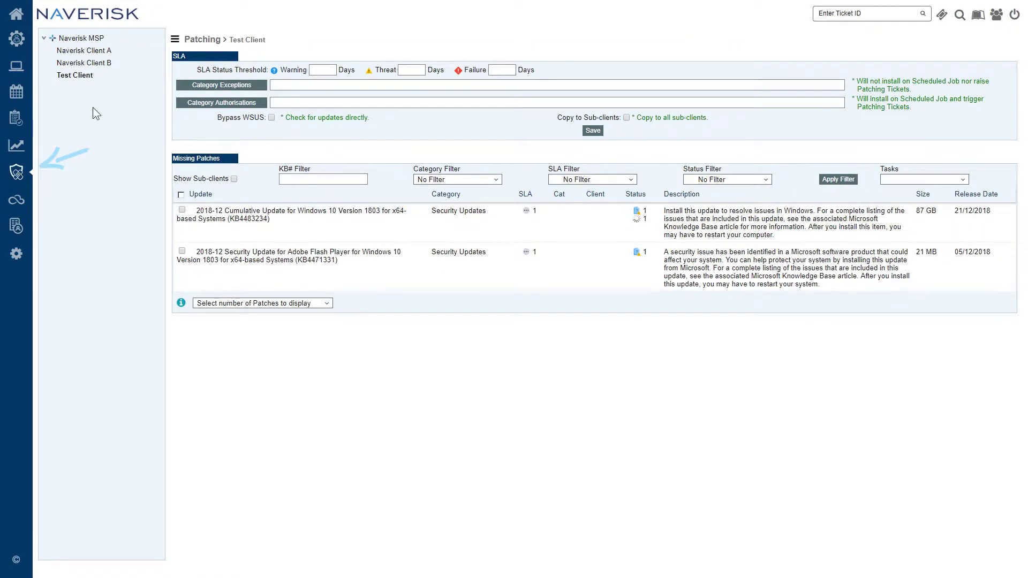
left_click(103, 40)
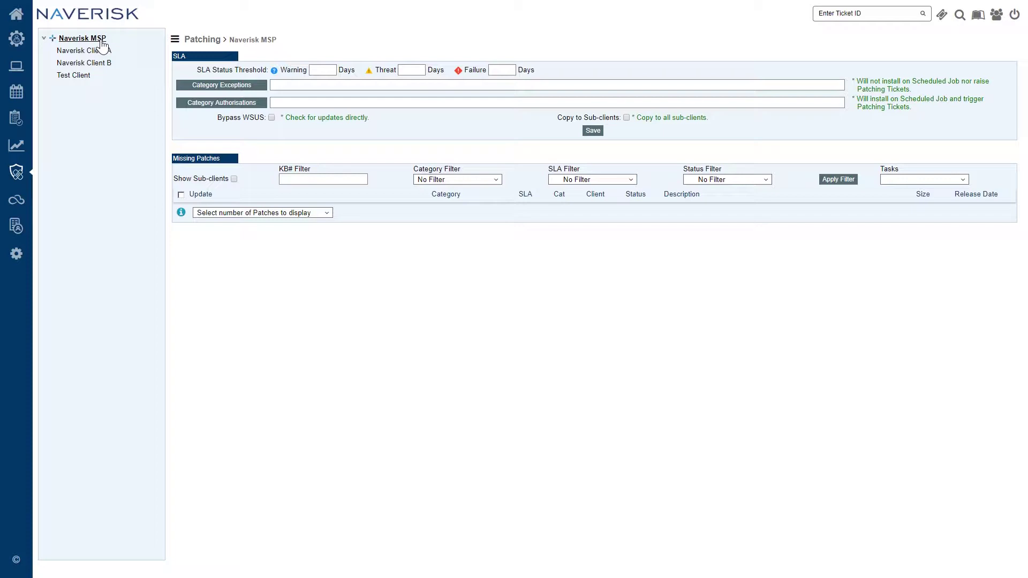
left_click(326, 71)
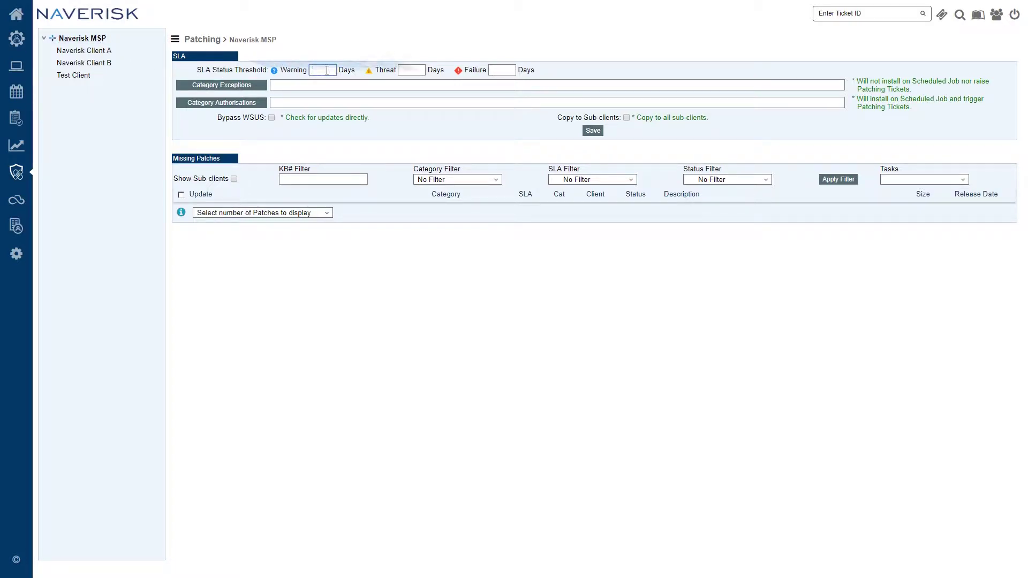
type("14")
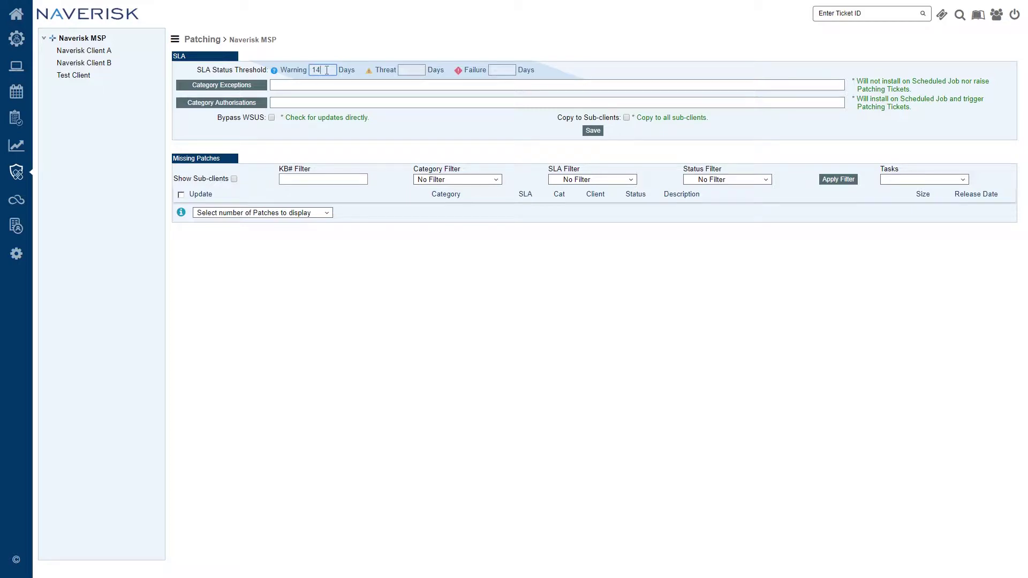
key("Tab")
type("21")
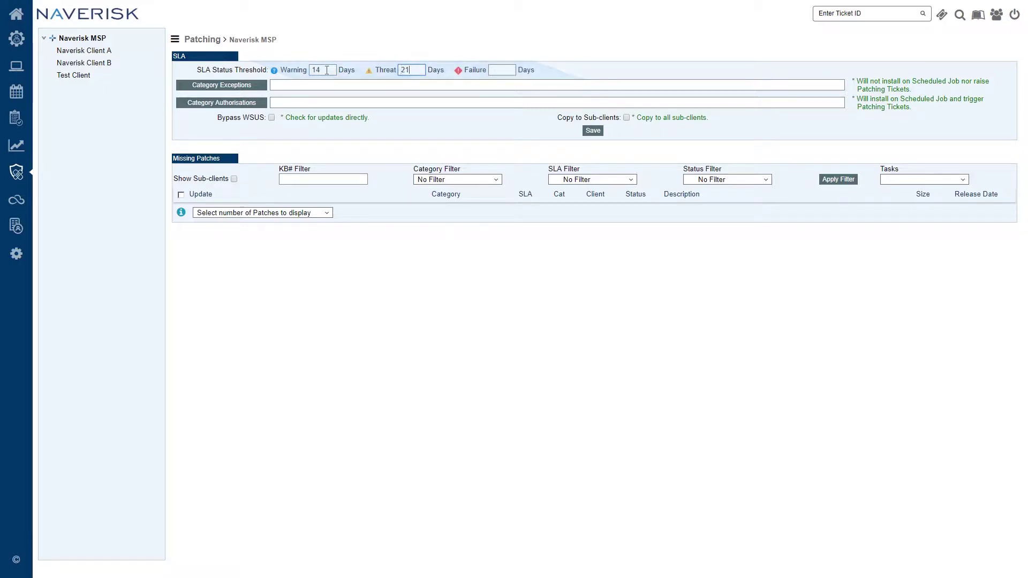
key("Tab")
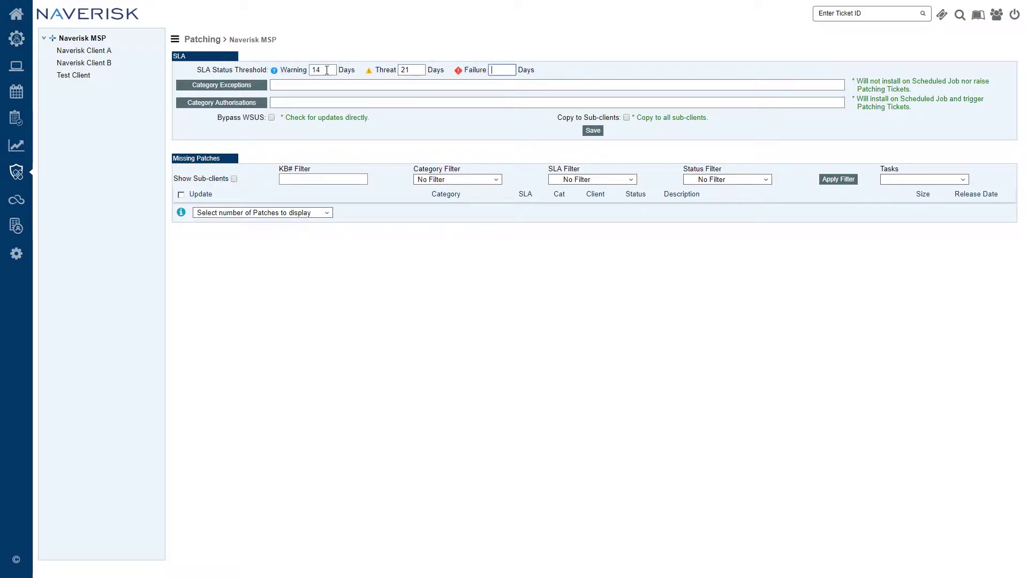
type("31")
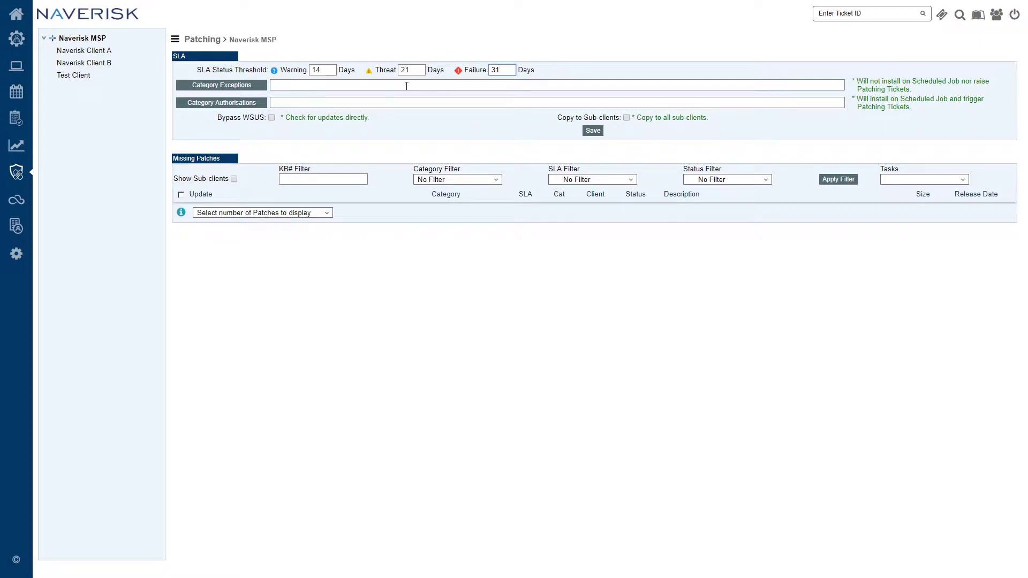
Exclude Feature Packs, Office 2010 and Office 2013 from scheduled patching
left_click(225, 84)
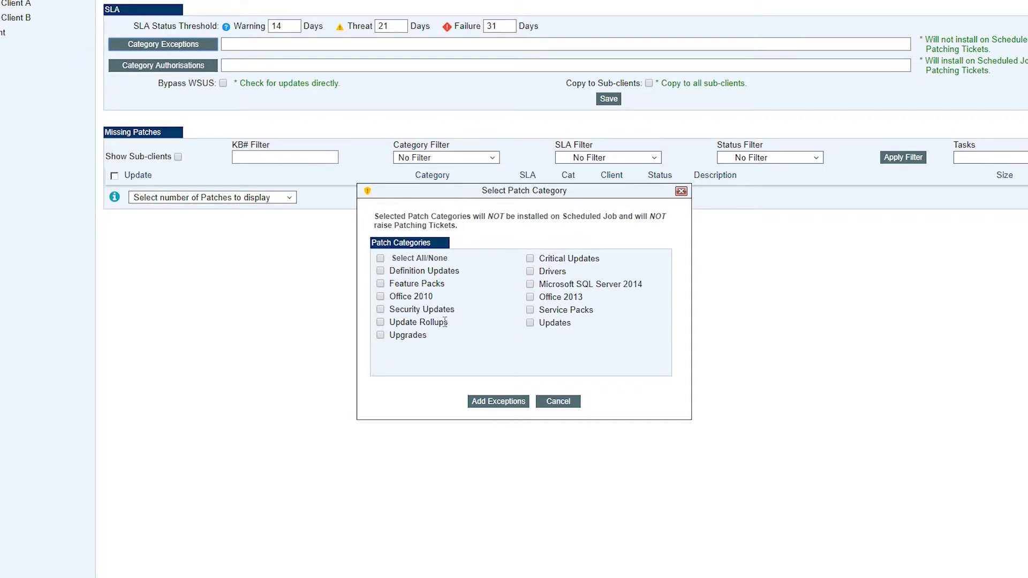
left_click(380, 297)
left_click(506, 403)
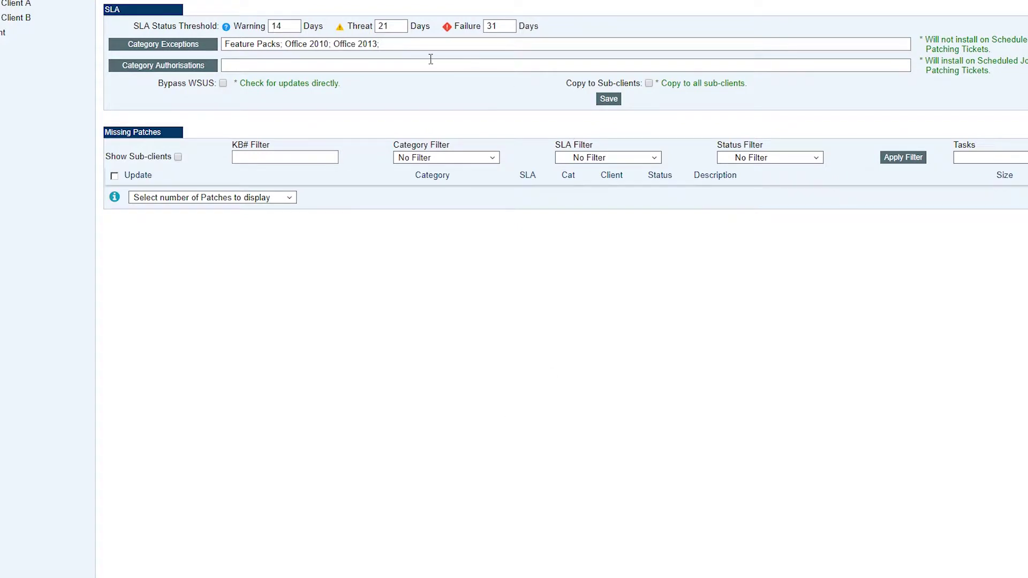
Authorise Critical Updates, Security Updates, Service Packs, Updates and Upgrades, and enable Bypass WSUS
left_click(204, 68)
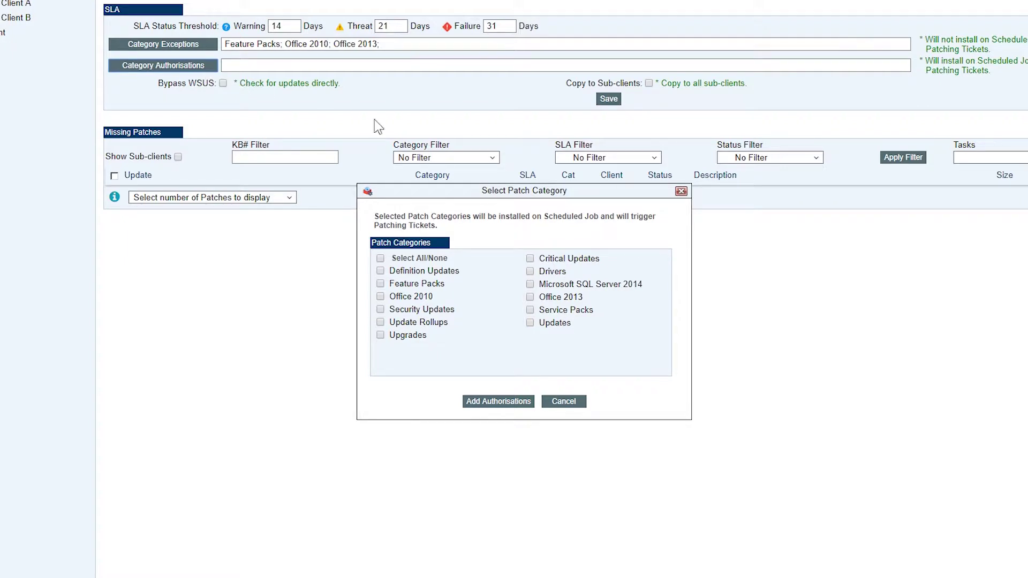
left_click(380, 310)
left_click(380, 335)
left_click(479, 402)
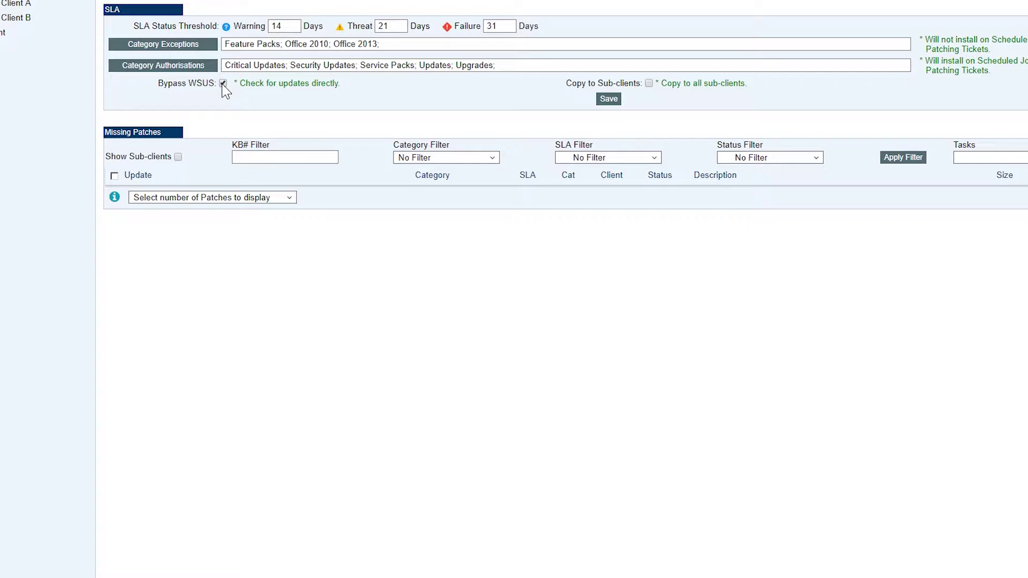
left_click_drag(567, 83, 642, 84)
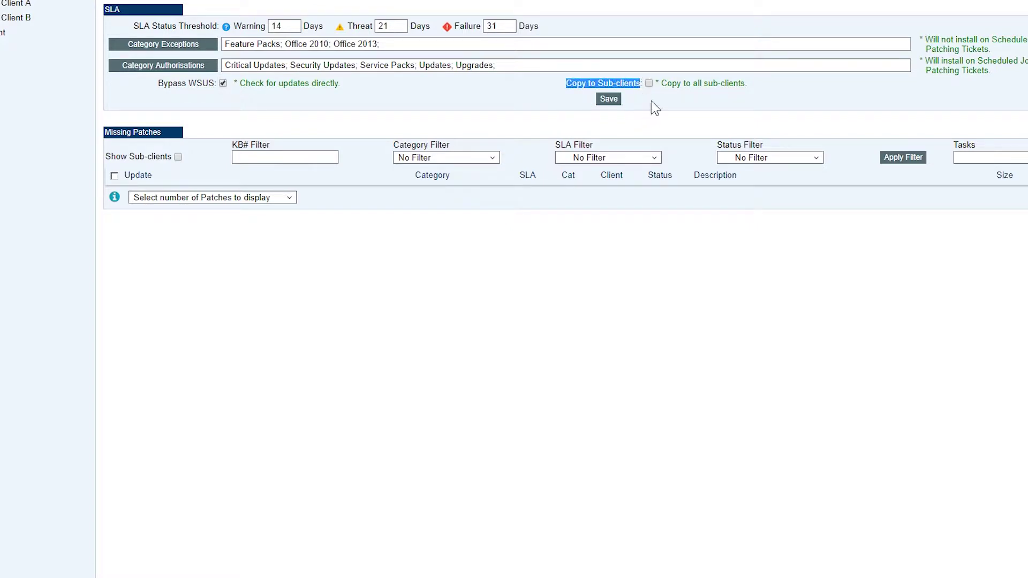
Save the MSP patching settings with Copy to Sub-clients on, then check Test Client's copy
left_click(649, 83)
left_click(612, 100)
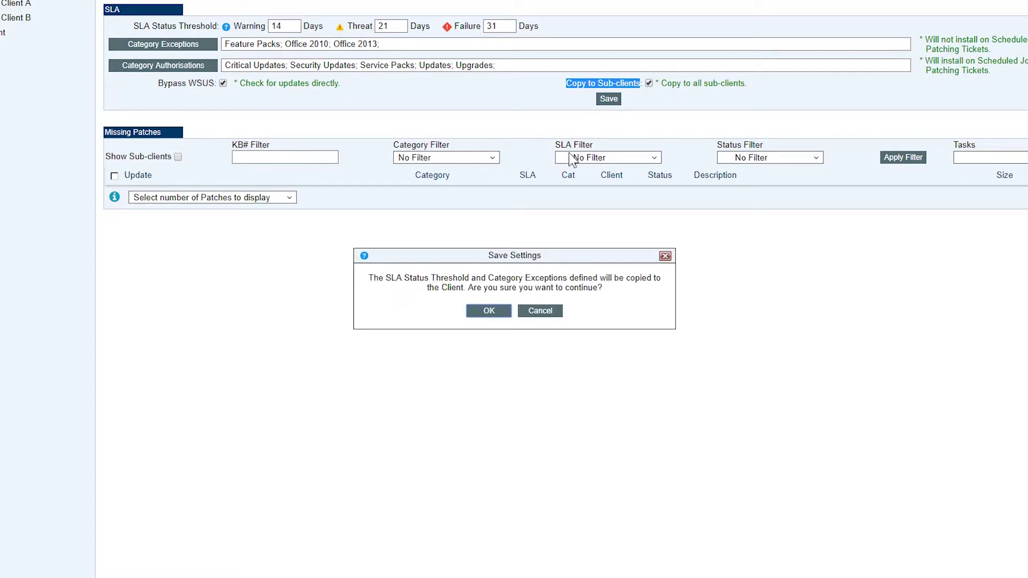
left_click(489, 310)
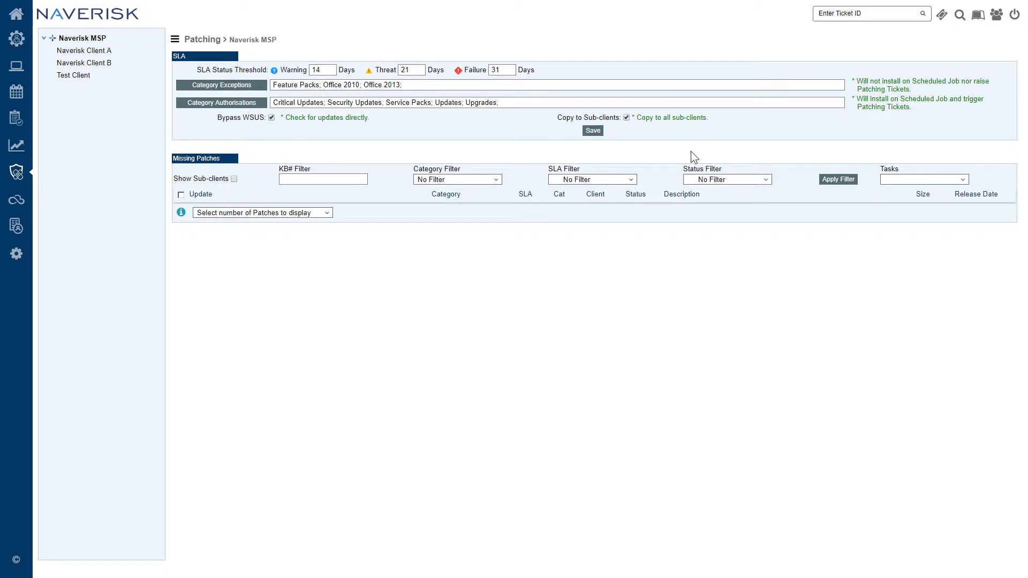
left_click(81, 78)
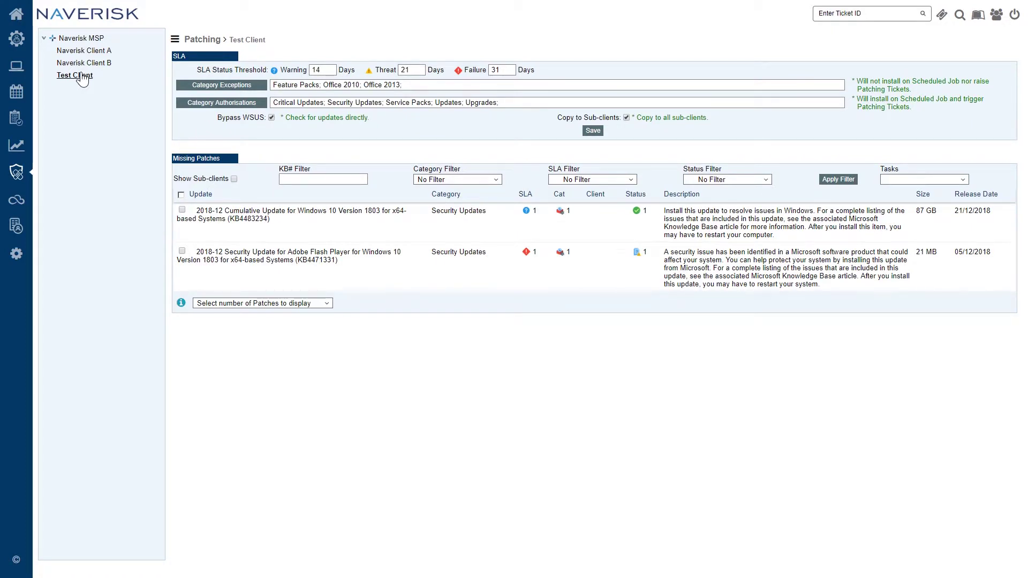
Open Scheduling and reload Automation to list the Windows Updates, Patch All Clients and other jobs
left_click(17, 93)
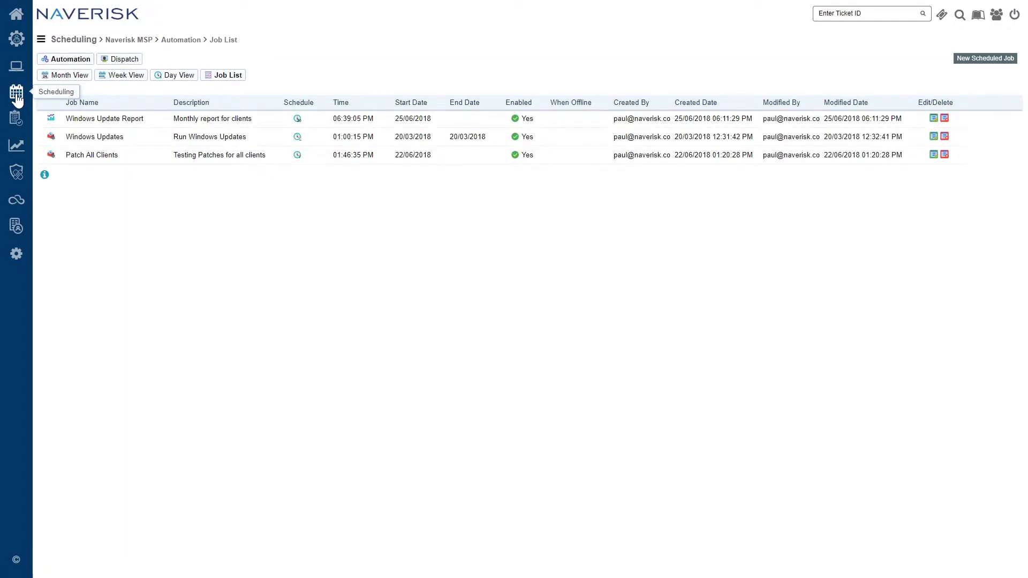
left_click(41, 41)
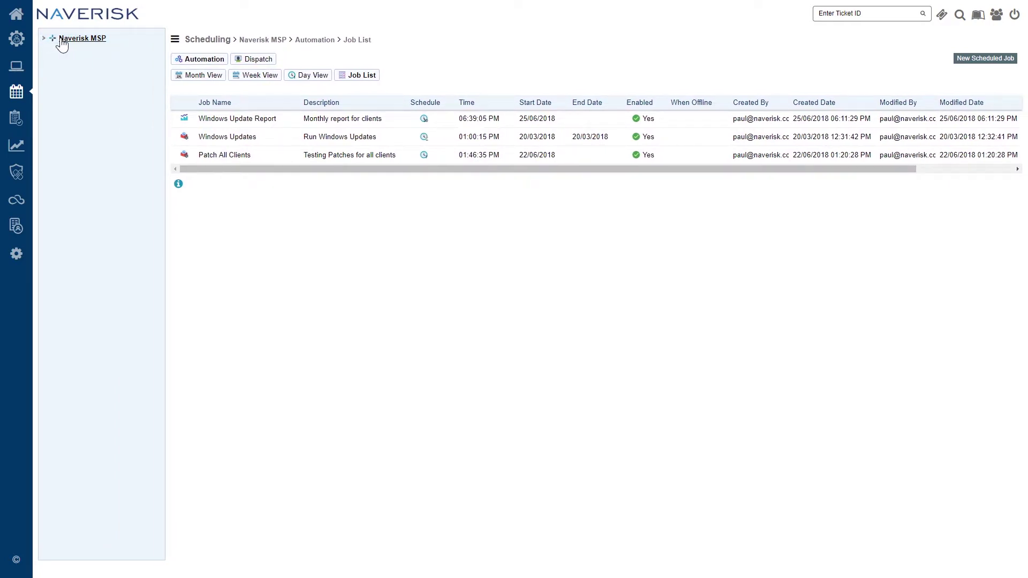
left_click(176, 40)
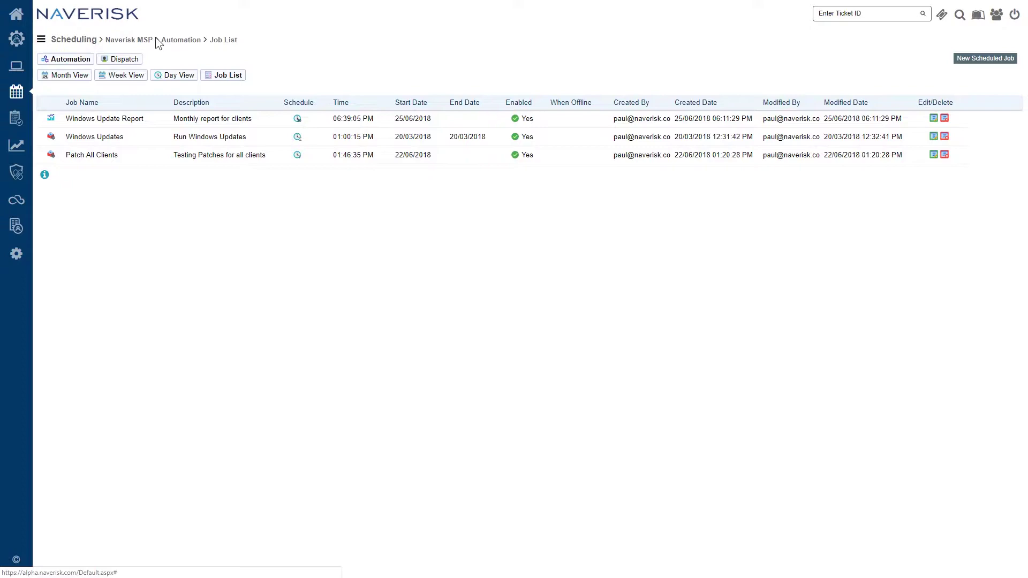
left_click(80, 60)
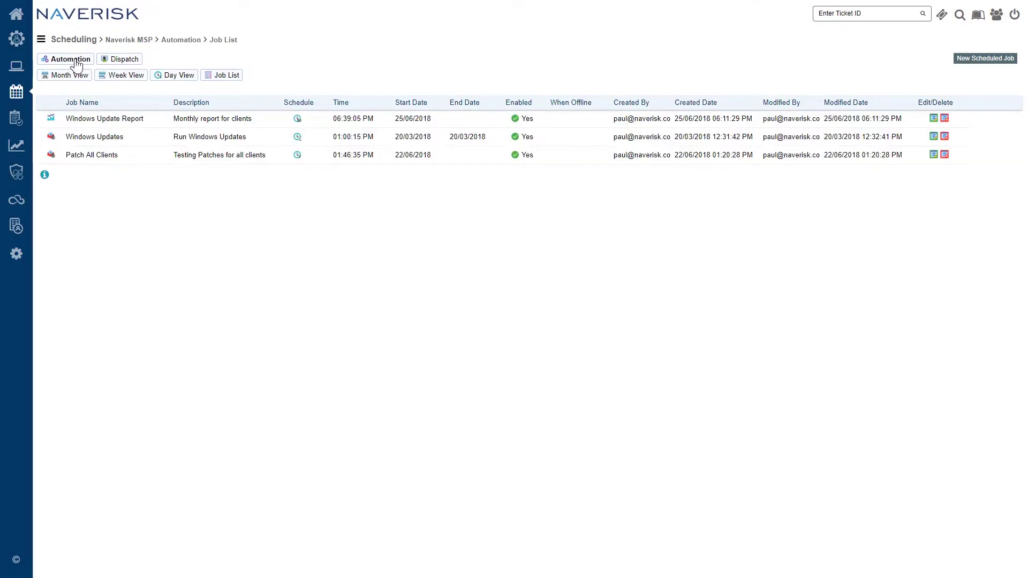
Start a new scheduled job named Test Patching with description 'Test ONLY'
left_click(971, 60)
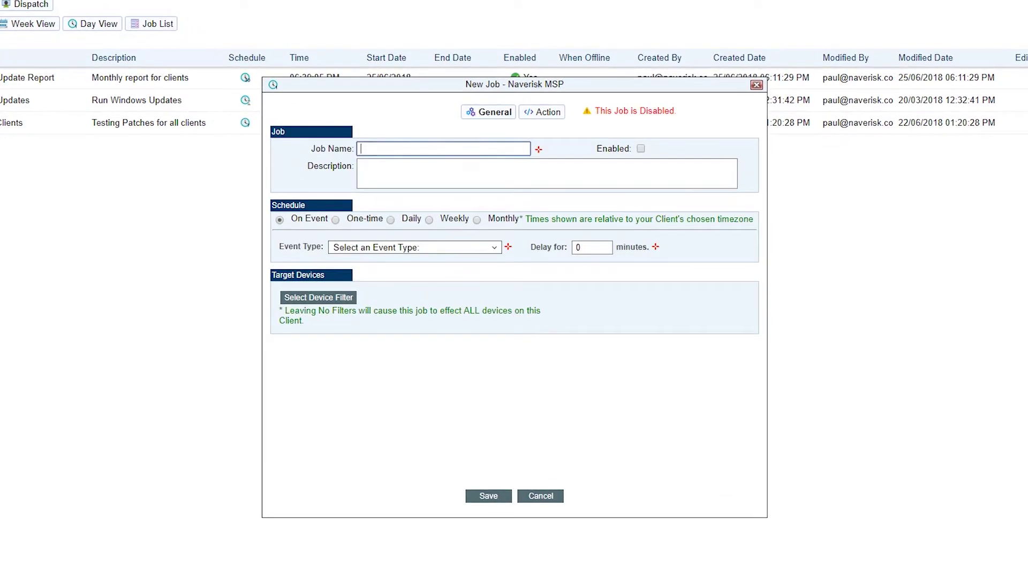
left_click(375, 149)
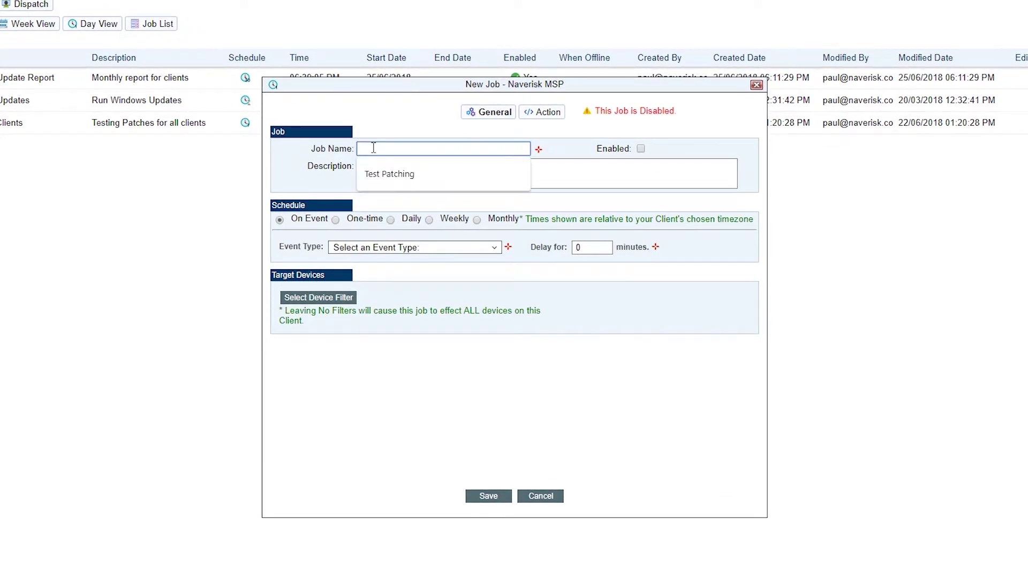
left_click(382, 183)
left_click(380, 179)
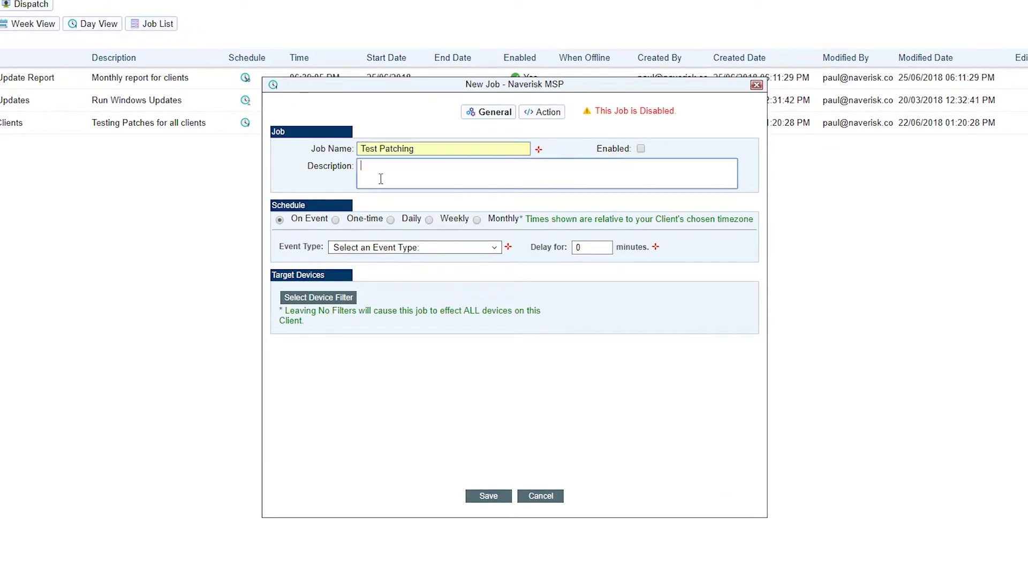
type("Test ONLY")
Schedule the job to repeat monthly on the second Wednesday
left_click(278, 220)
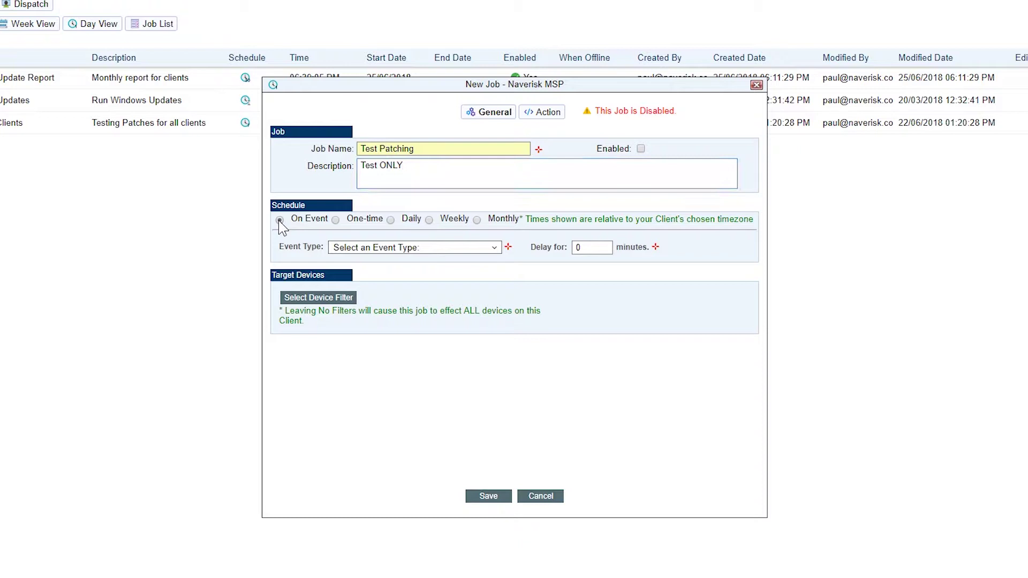
left_click(494, 248)
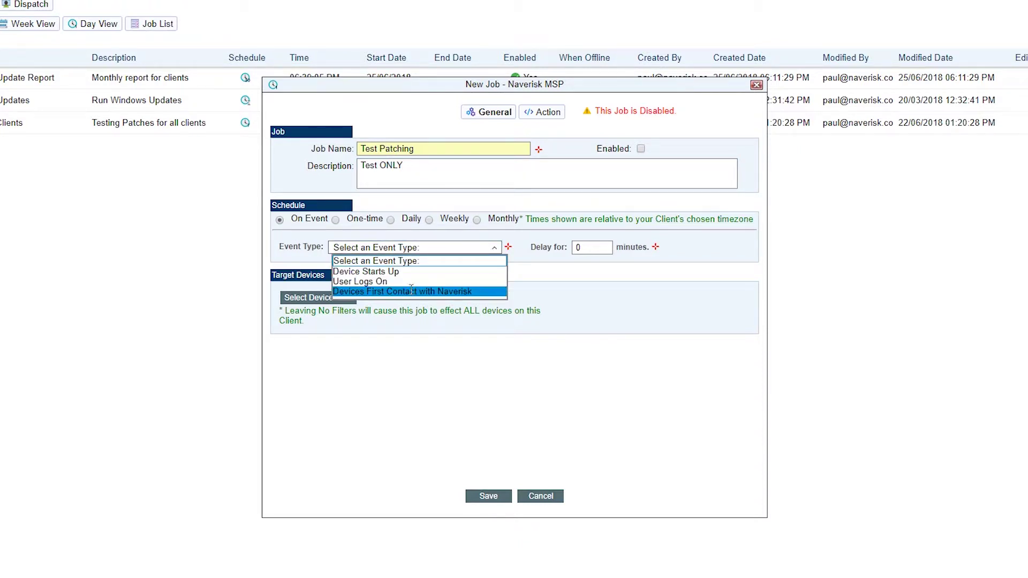
left_click(336, 219)
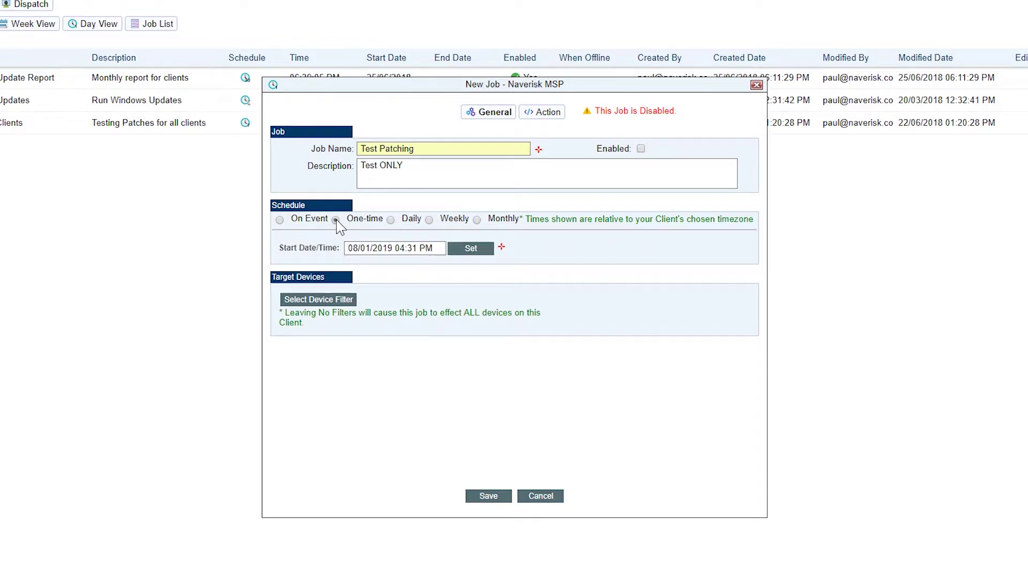
left_click(477, 220)
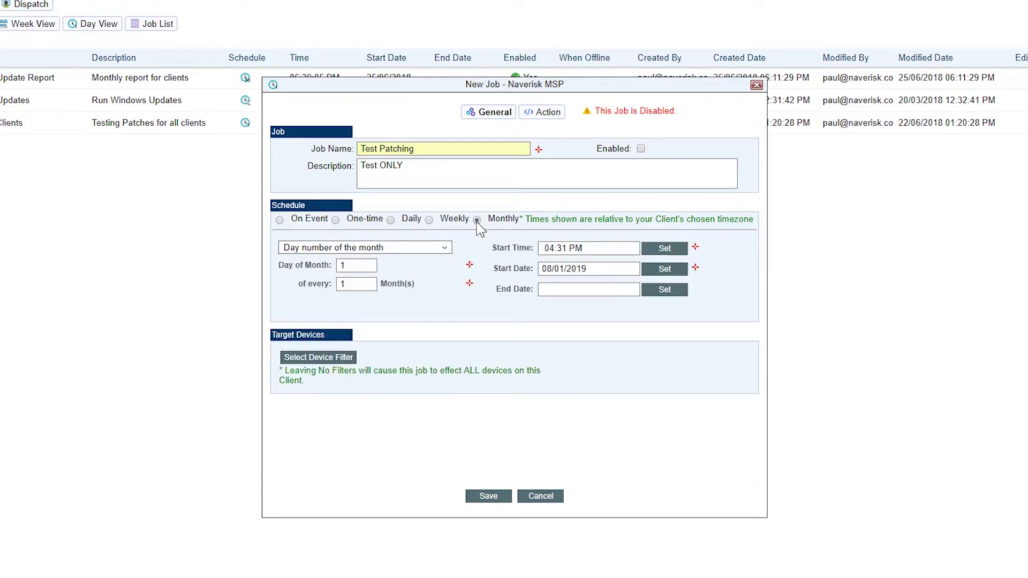
left_click(444, 248)
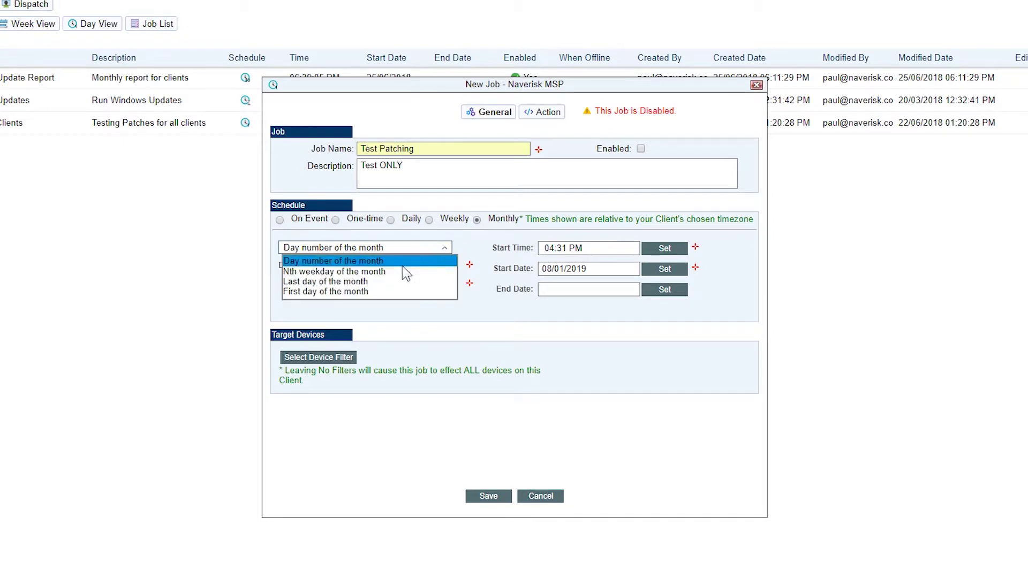
left_click(374, 272)
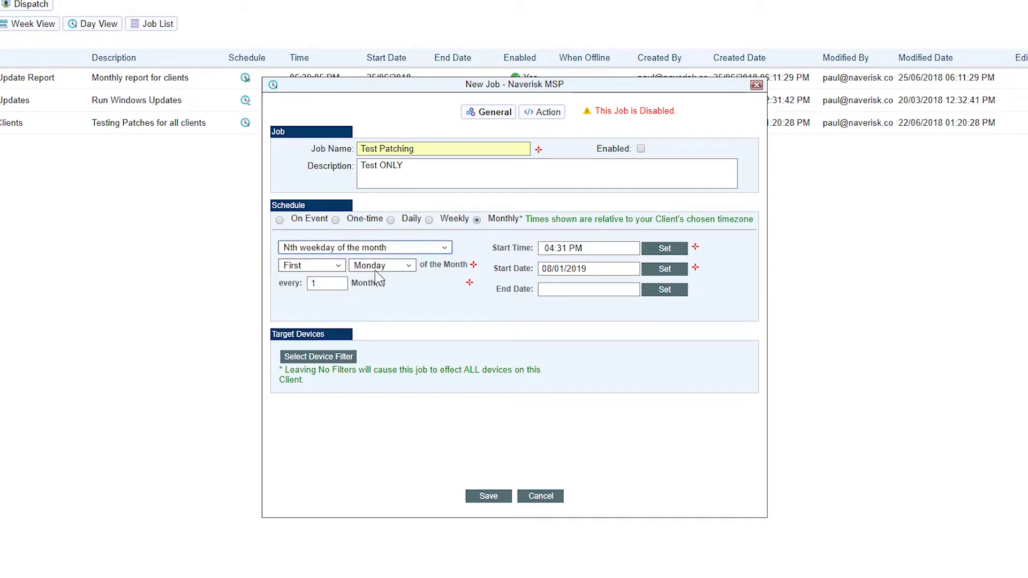
left_click(339, 268)
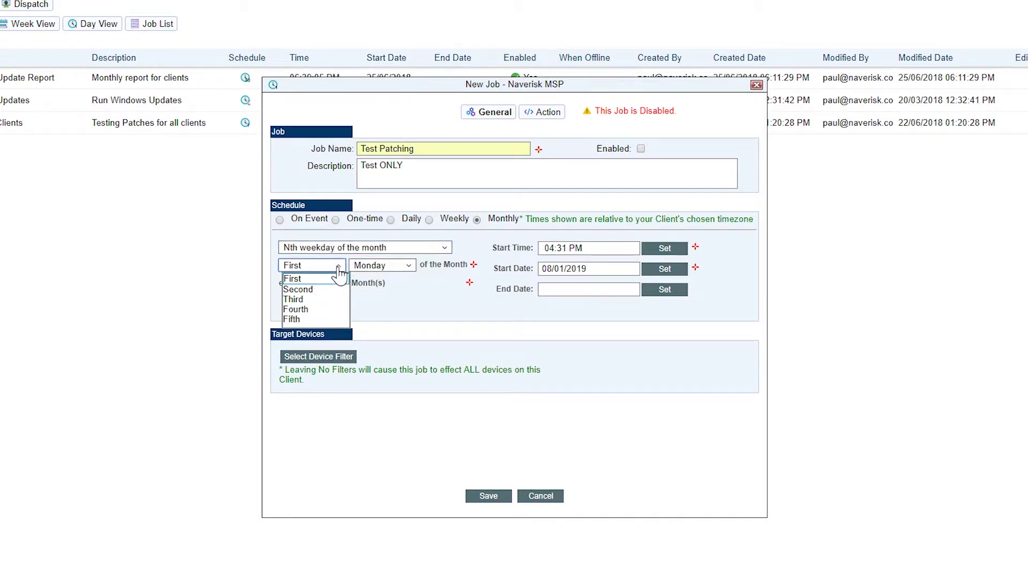
left_click(310, 289)
left_click(410, 266)
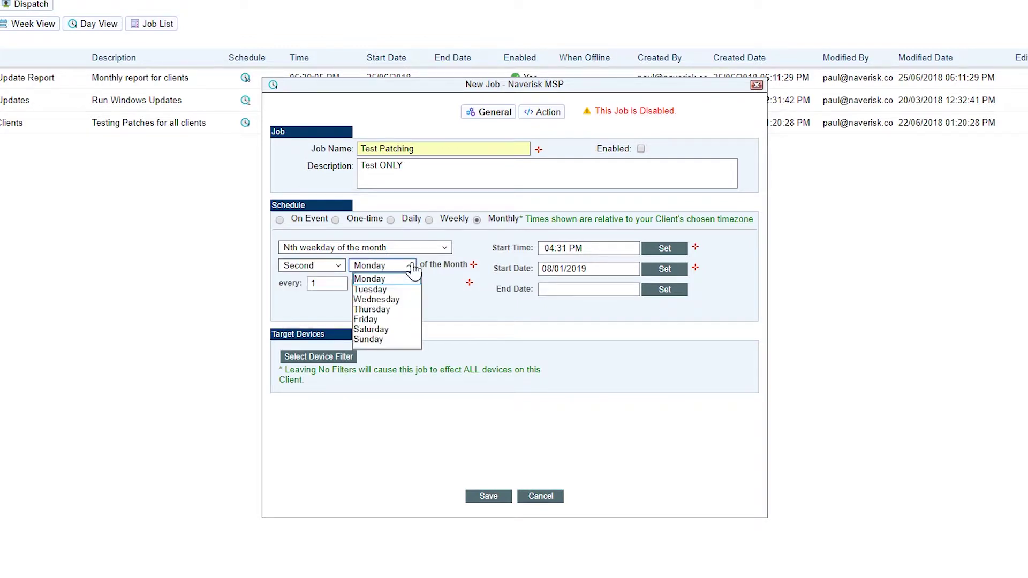
left_click(402, 300)
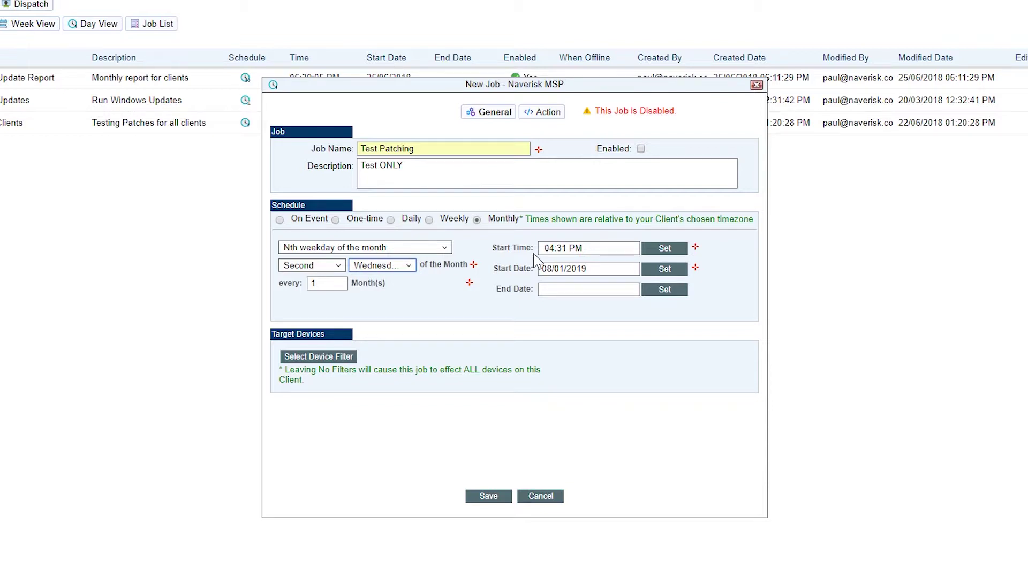
Set the job's start time to 11:00 PM
left_click(554, 248)
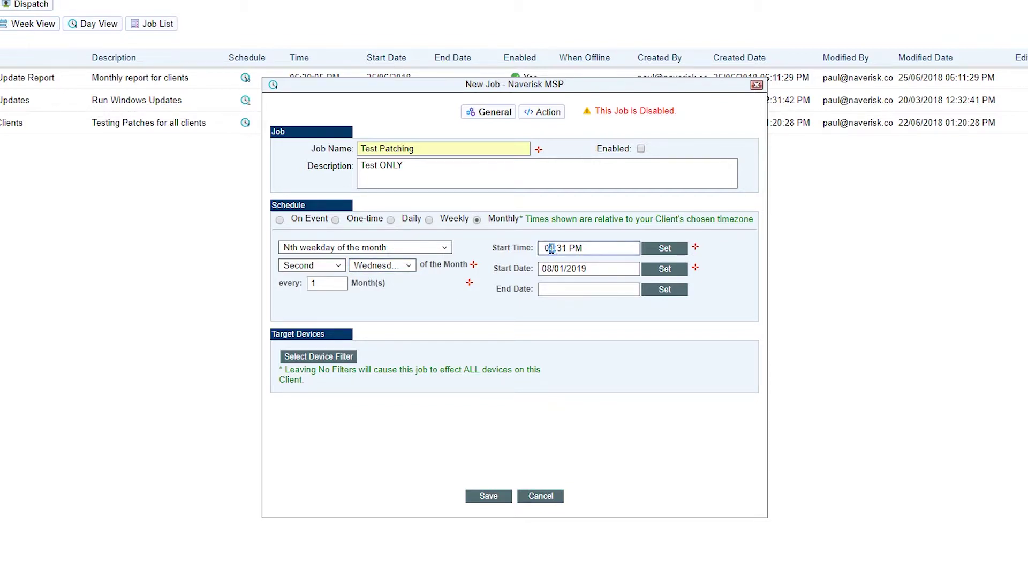
left_click(547, 248)
key("BackSpace")
type("11")
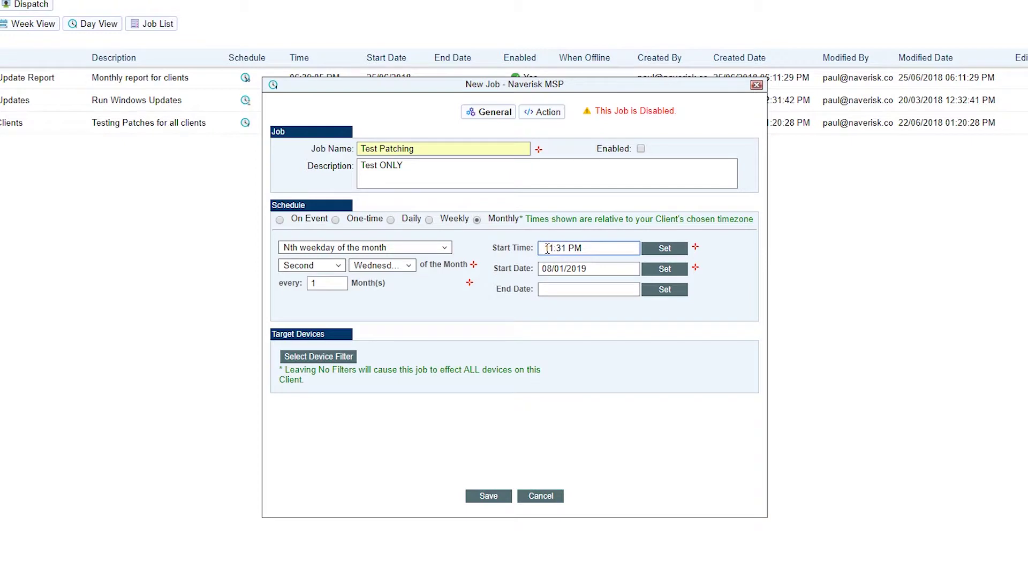
key("BackSpace")
key("BackSpace")
type("00")
left_click(669, 251)
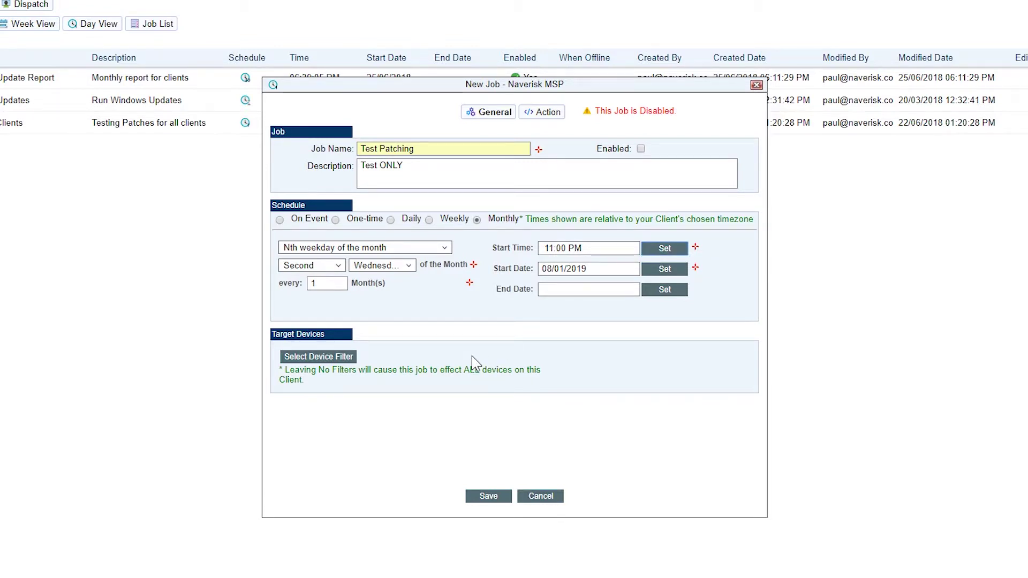
Filter the job's targets by device type to Windows servers and Windows workstations
left_click(314, 360)
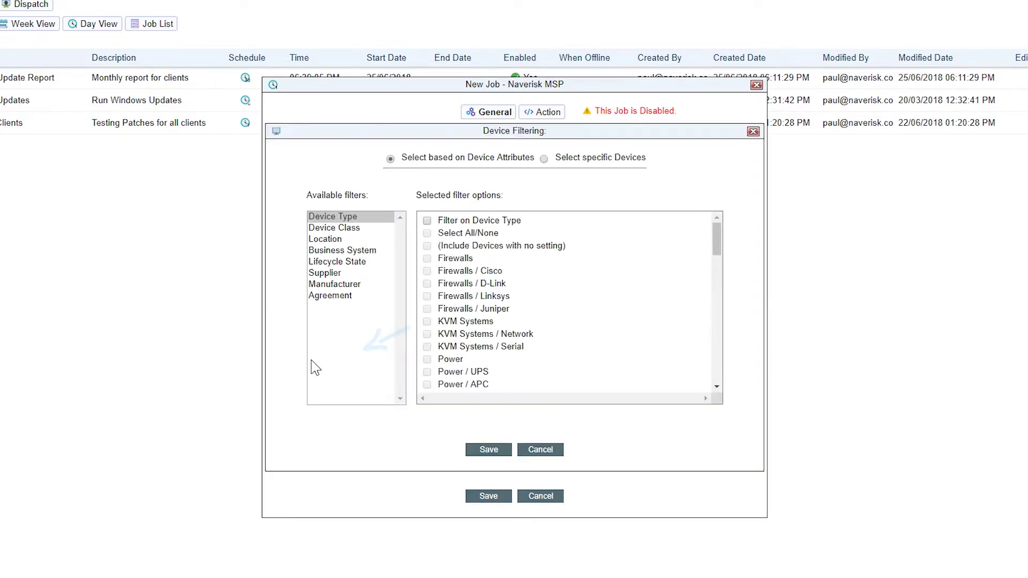
left_click(543, 159)
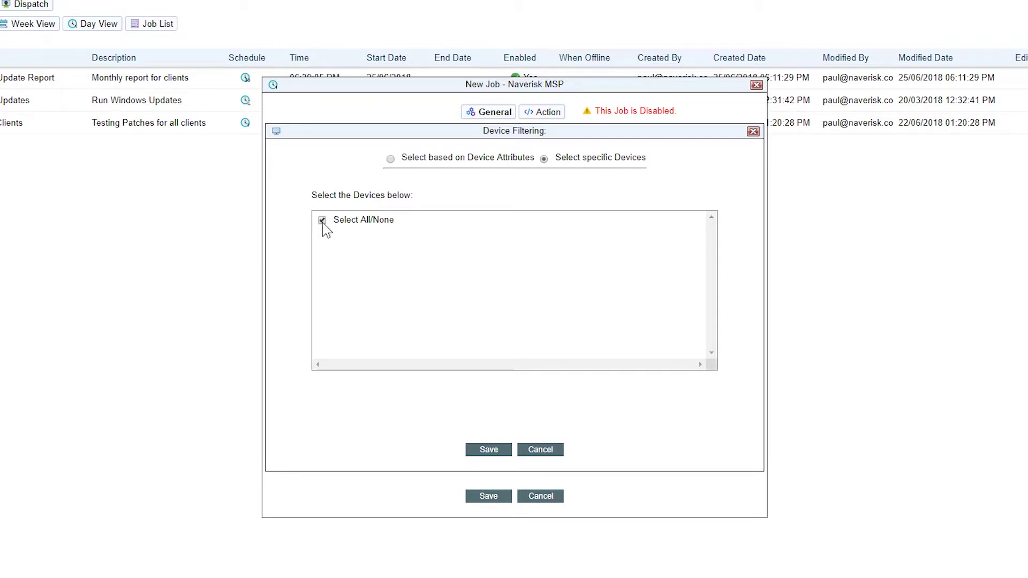
left_click(390, 160)
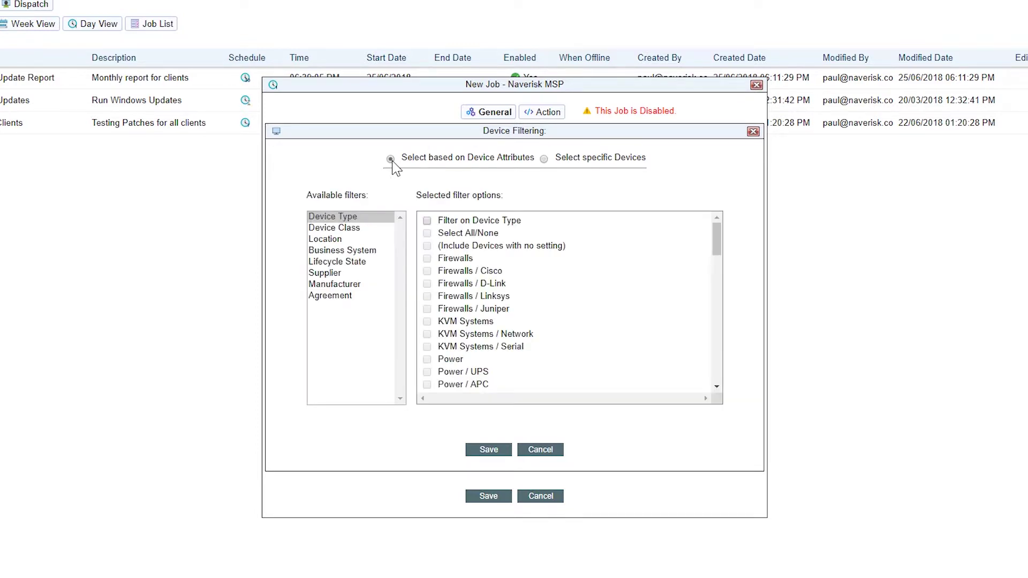
left_click(428, 221)
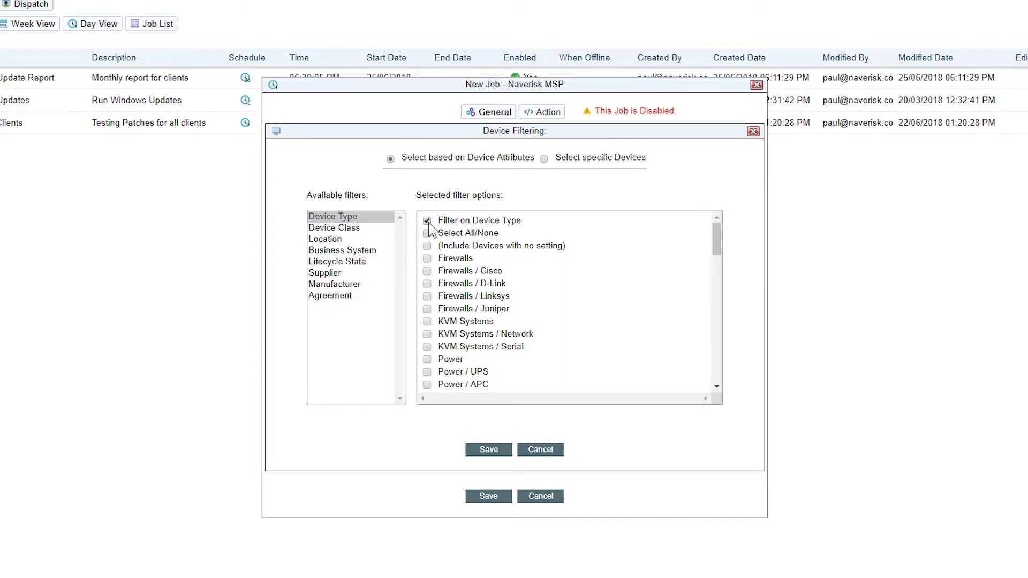
left_click_drag(715, 239, 724, 352)
left_click(427, 305)
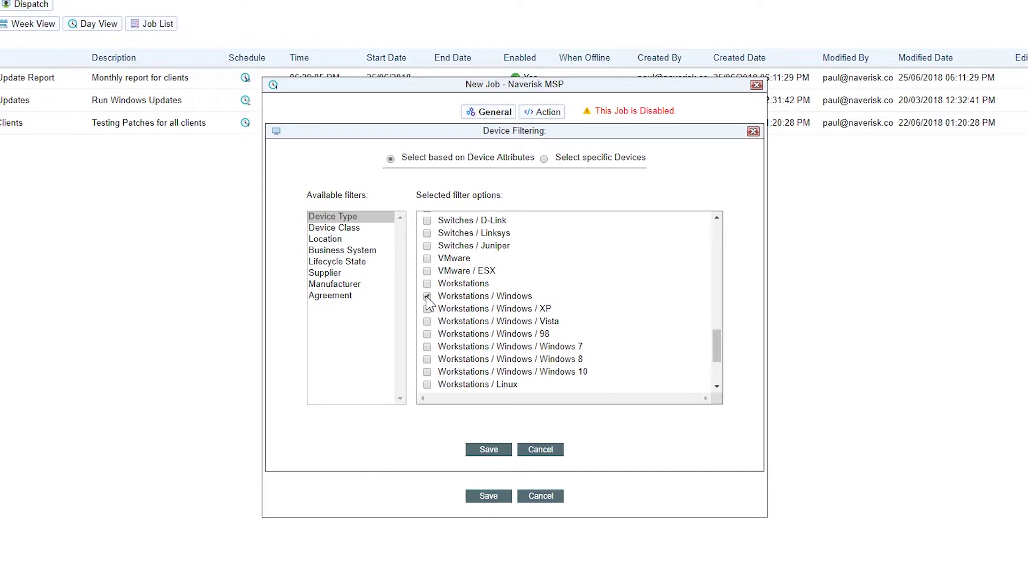
left_click(497, 450)
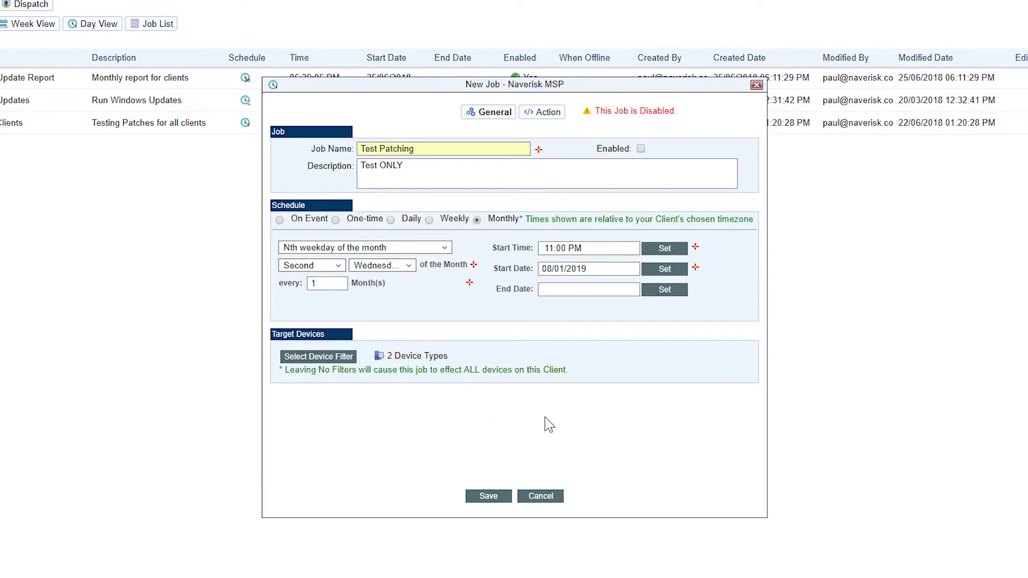
Enable the job and have it wake offline devices with Wake On LAN
left_click(641, 149)
left_click(545, 115)
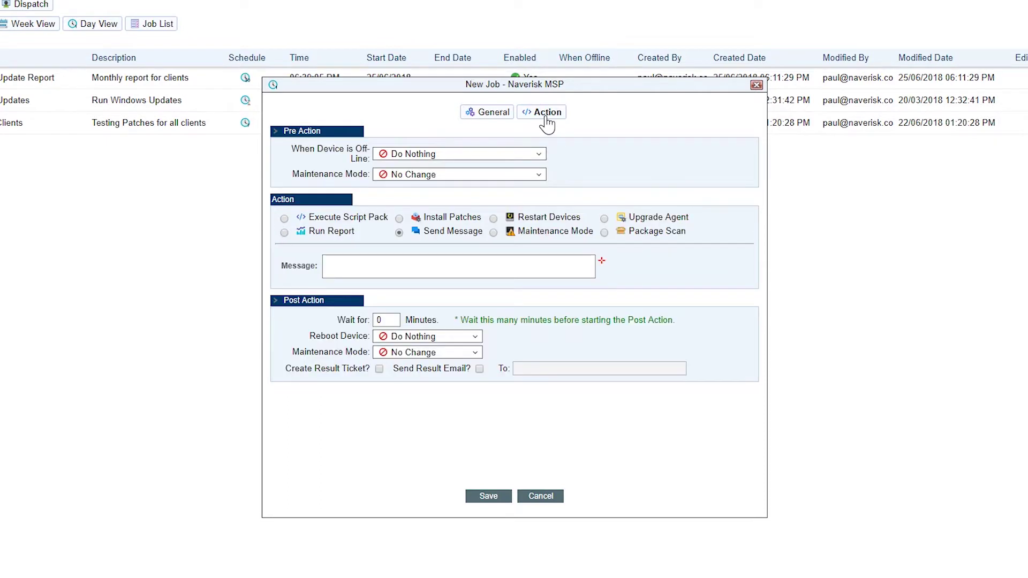
left_click(543, 159)
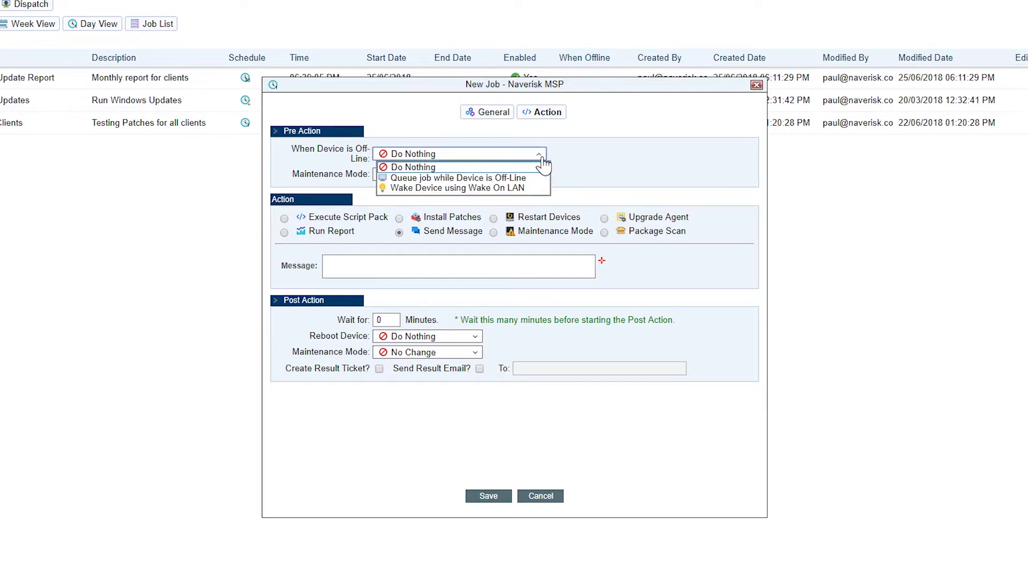
left_click(495, 188)
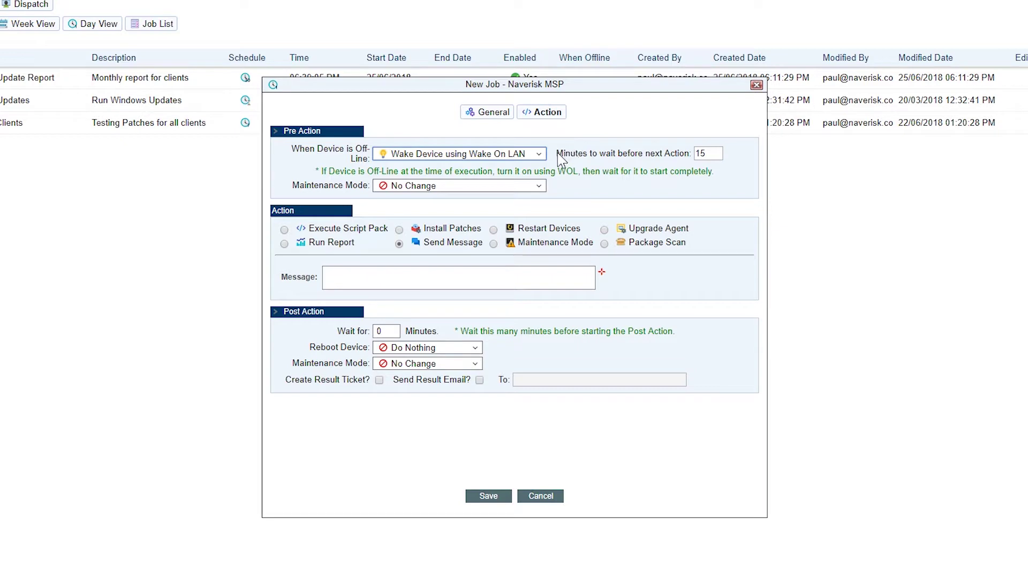
left_click_drag(557, 155, 690, 152)
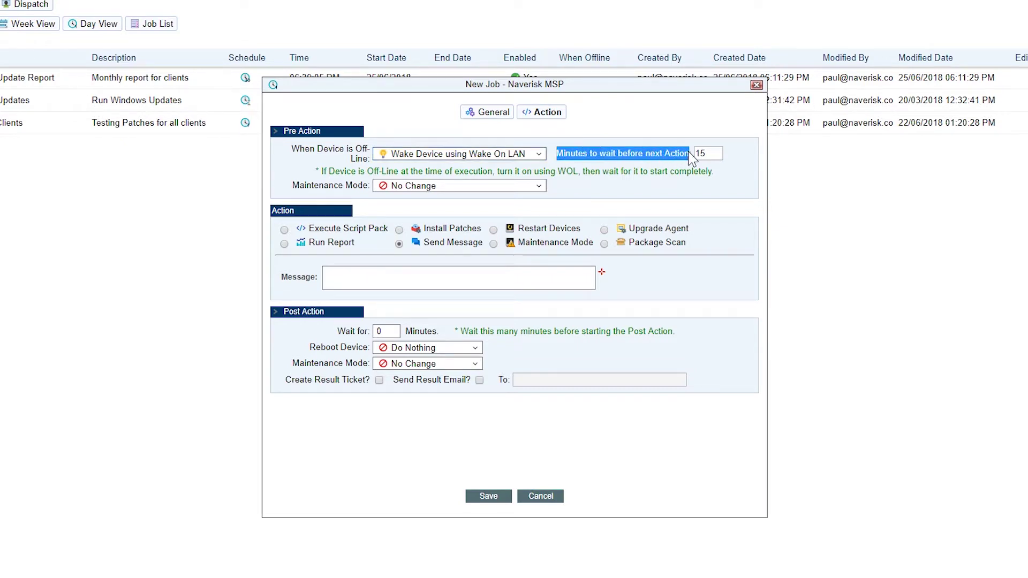
Set the pre-action to Device Maintenance with Maintenance Mode Performance
left_click(539, 187)
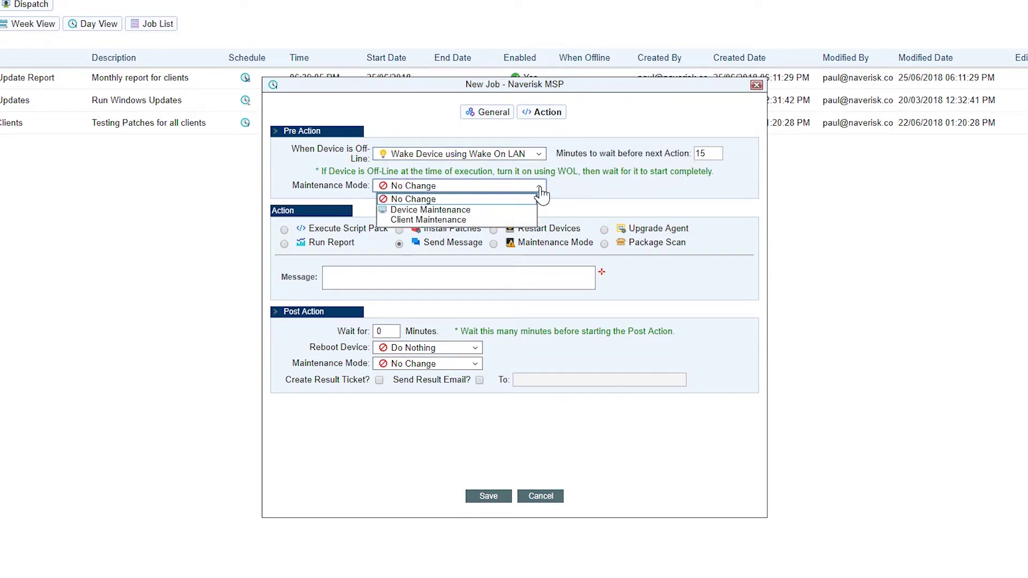
left_click(480, 210)
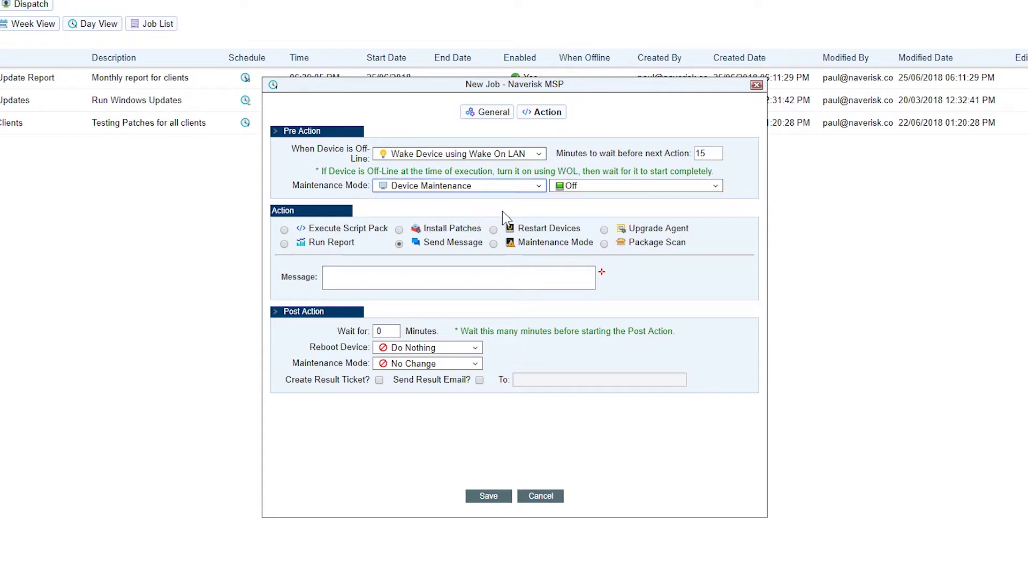
left_click(599, 185)
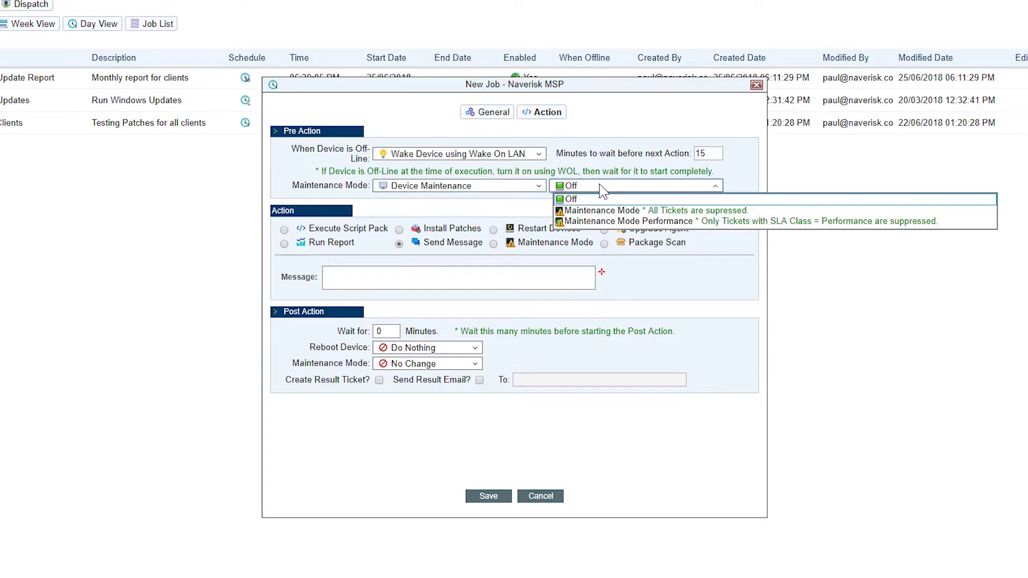
left_click(605, 222)
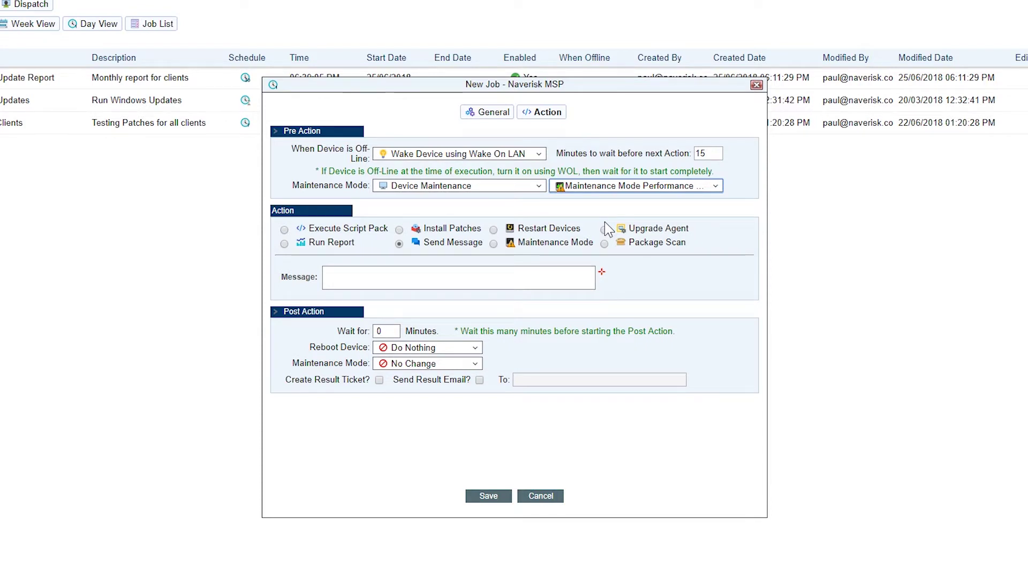
Try the Execute Script Pack action with Bit Defender - Install and check its Run As option
left_click(284, 230)
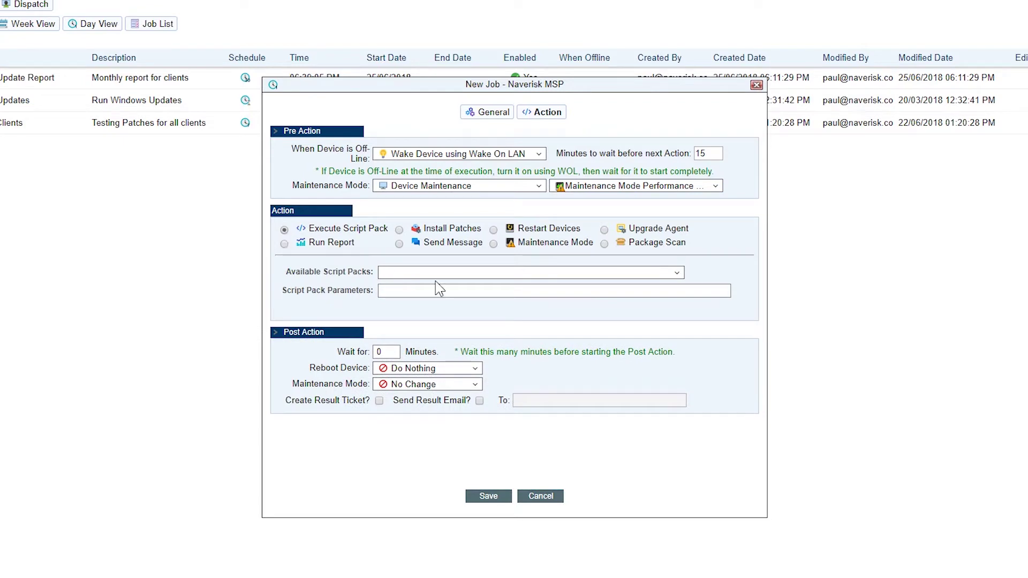
left_click(677, 273)
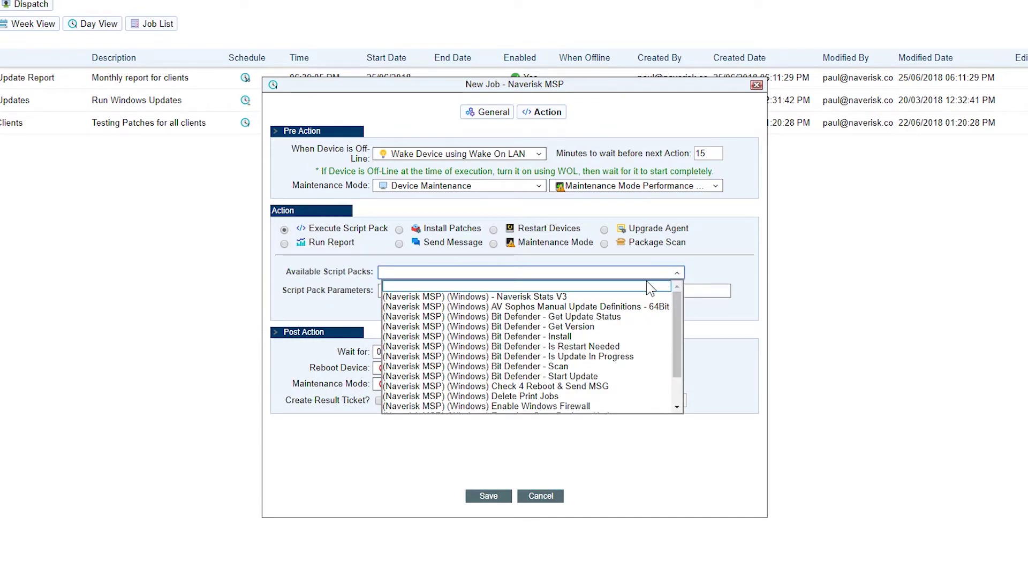
left_click(559, 337)
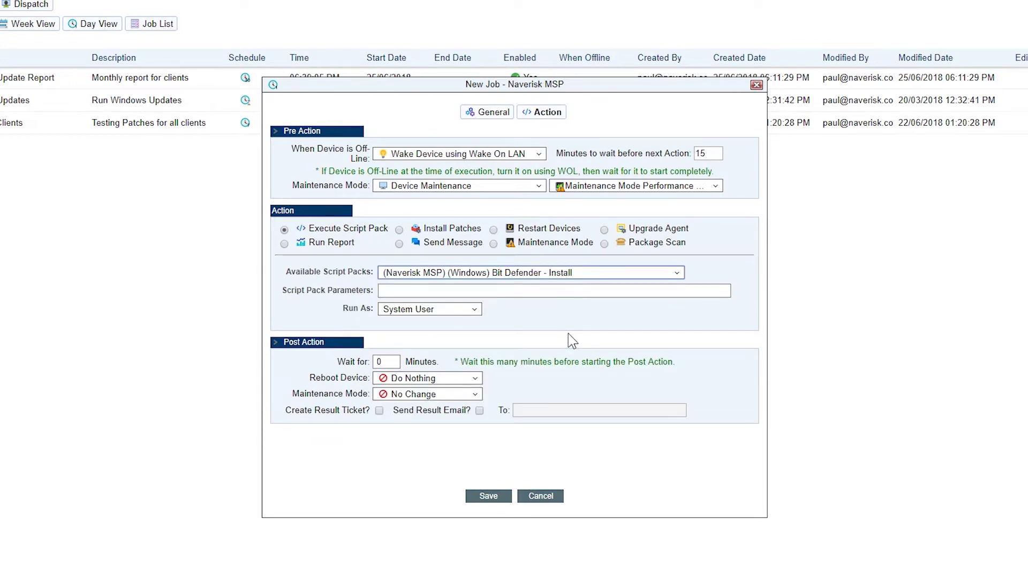
left_click(474, 310)
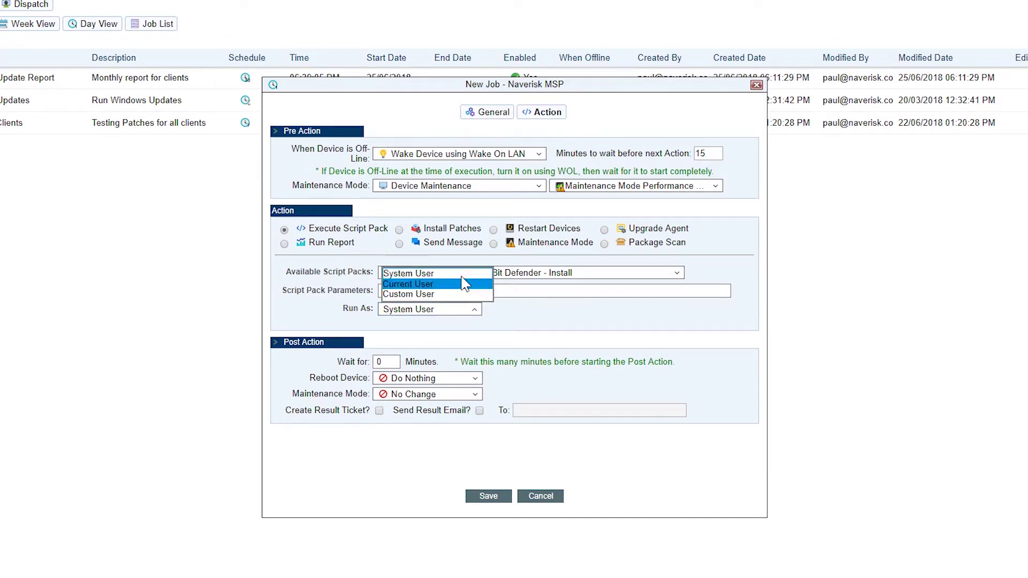
Switch the action to Run Report and browse the Report dropdown without choosing one
left_click(284, 245)
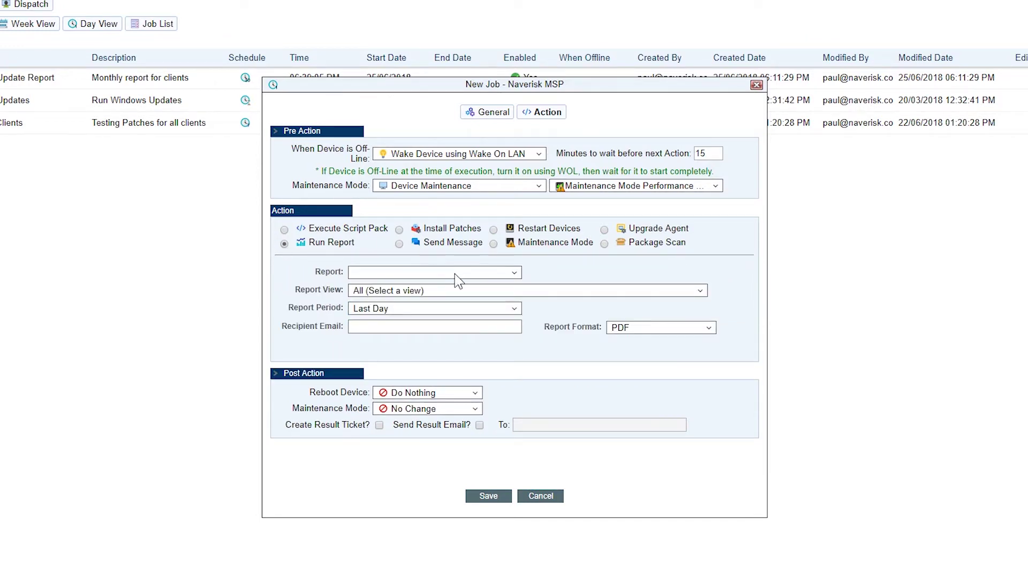
left_click(494, 274)
scroll(495, 356, "down", 15)
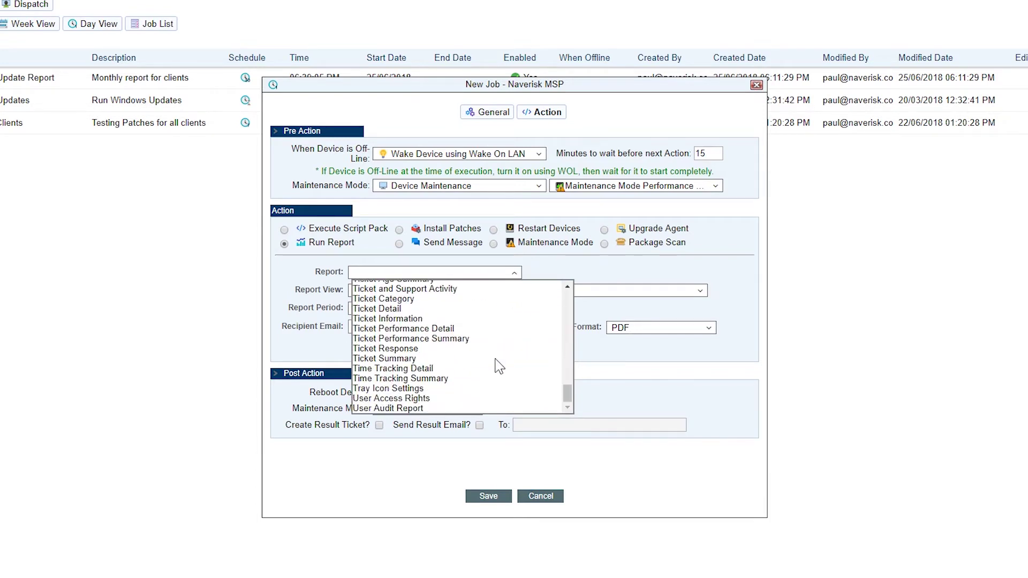
scroll(493, 364, "up", 6)
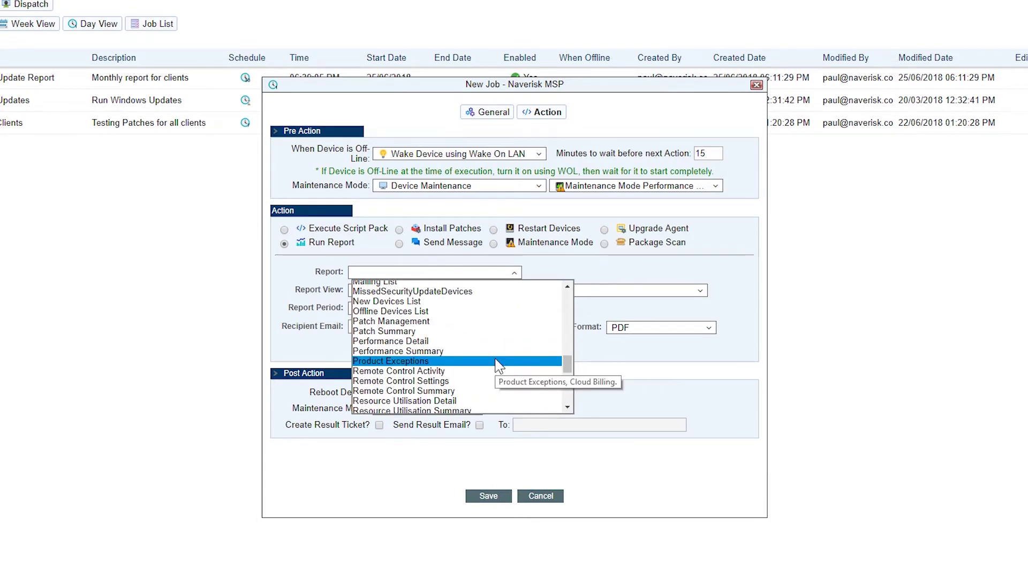
Switch the action to Install Patches and keep the Patch Age at 1 day
left_click(399, 230)
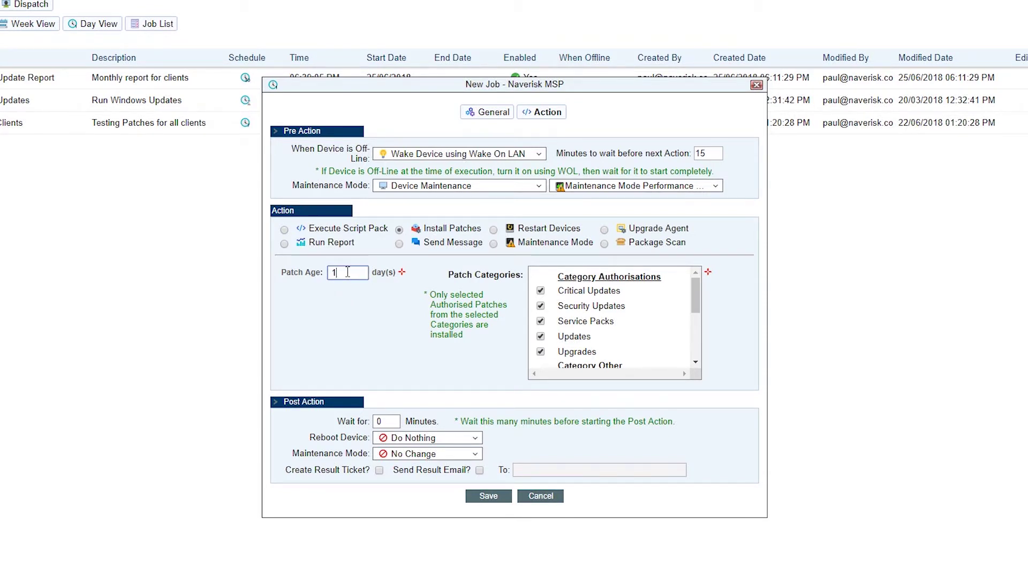
type("5")
key("BackSpace")
left_click(728, 316)
Set post actions to wait 120 minutes, then Restart If Required with a 15-minute wait
left_click_drag(701, 310, 710, 359)
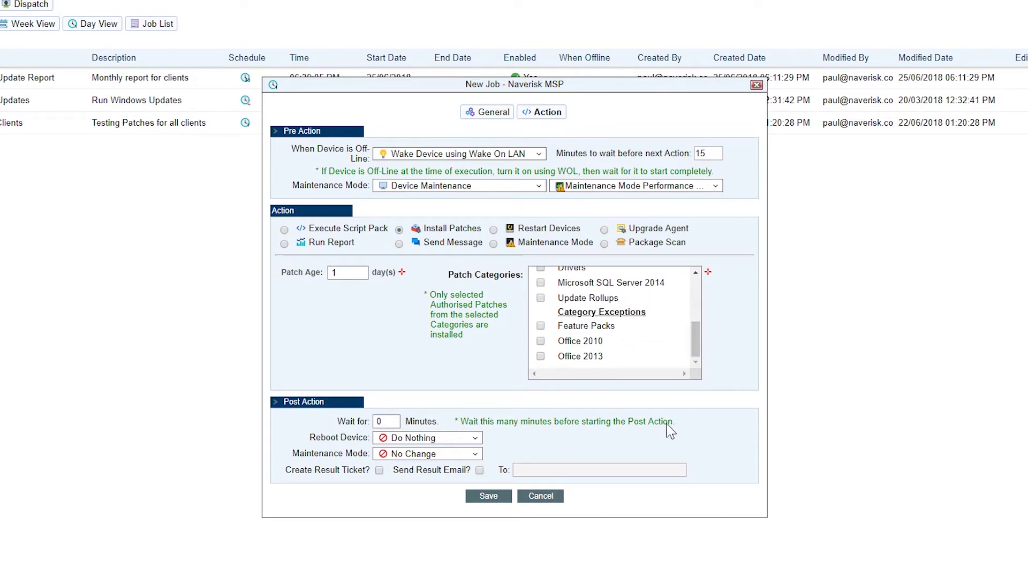
double_click(395, 422)
type("120")
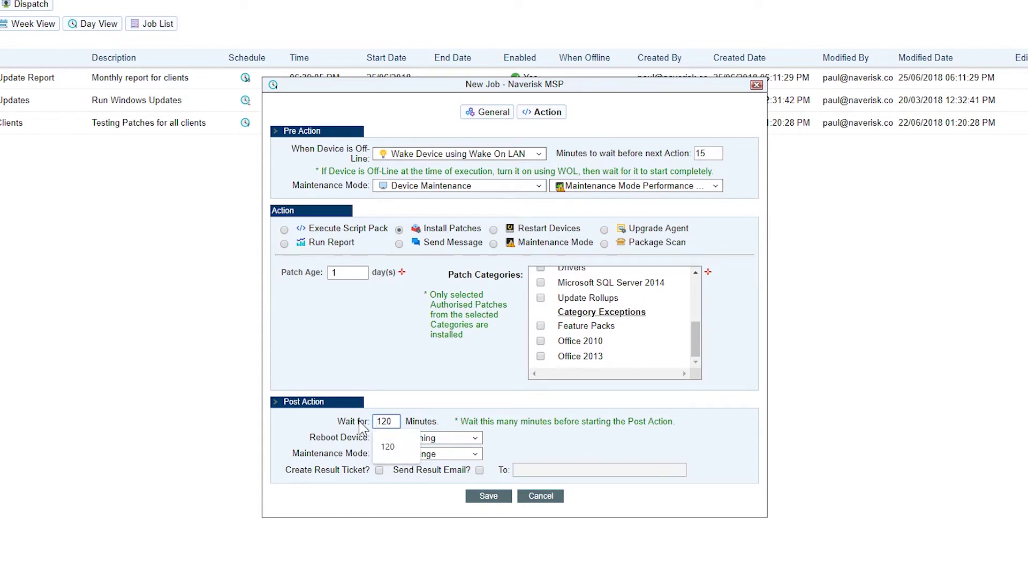
left_click(389, 447)
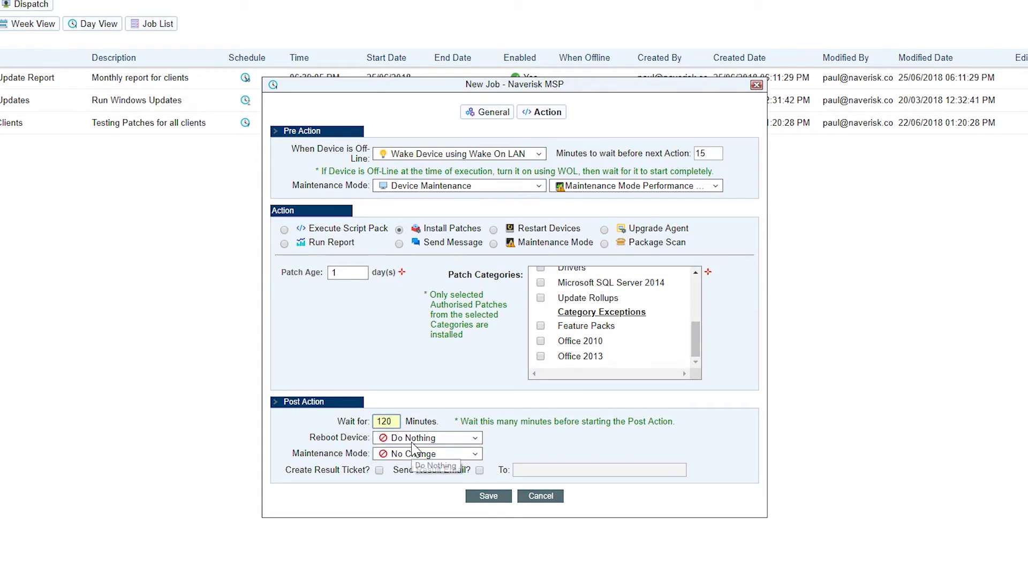
left_click(412, 442)
left_click(426, 423)
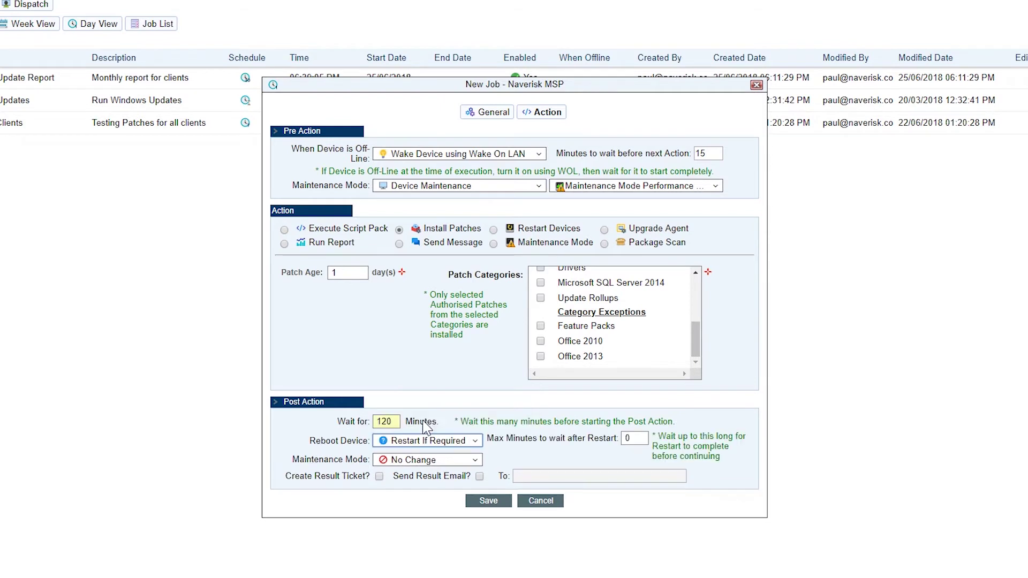
left_click(625, 439)
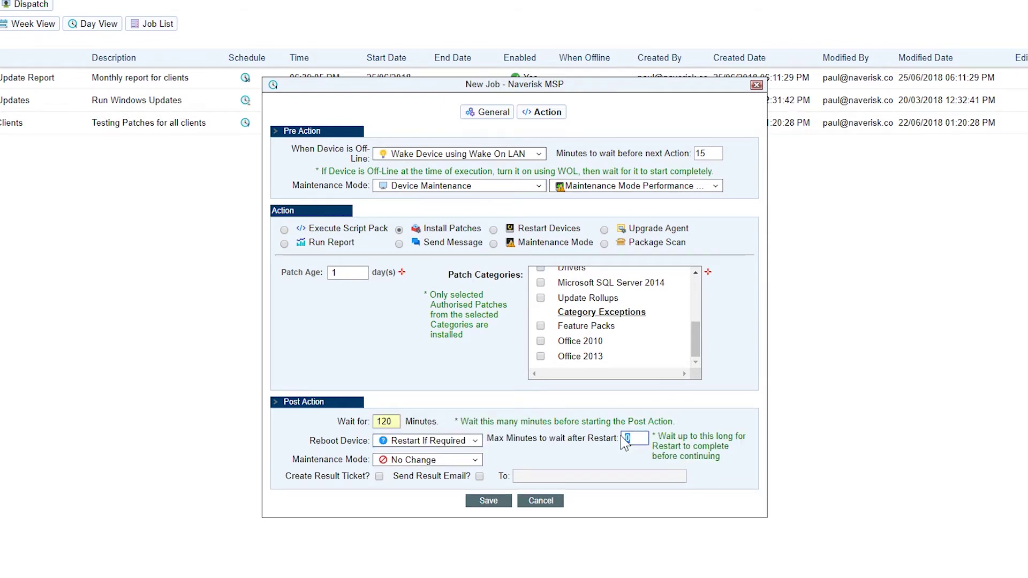
type("15")
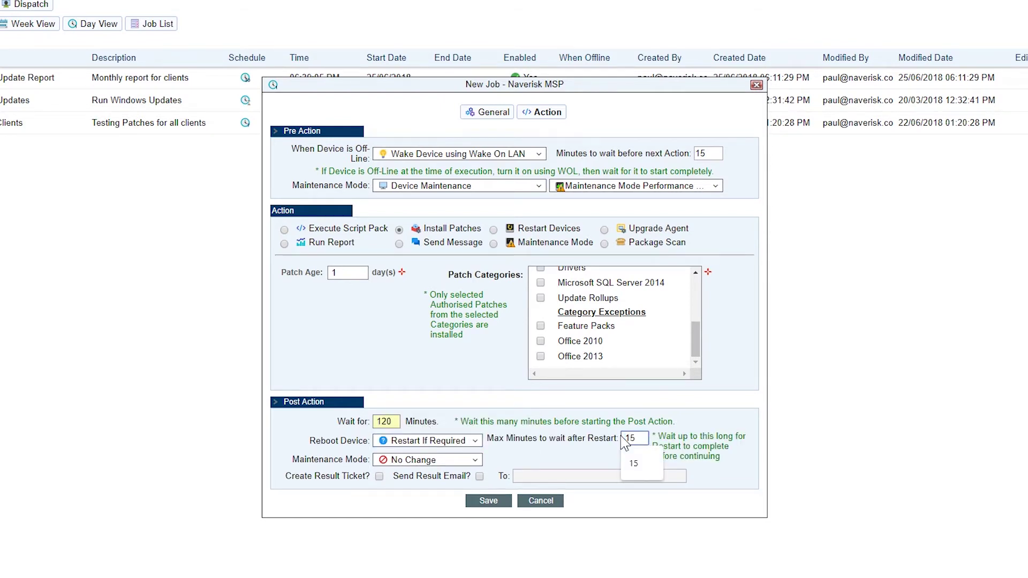
left_click(634, 463)
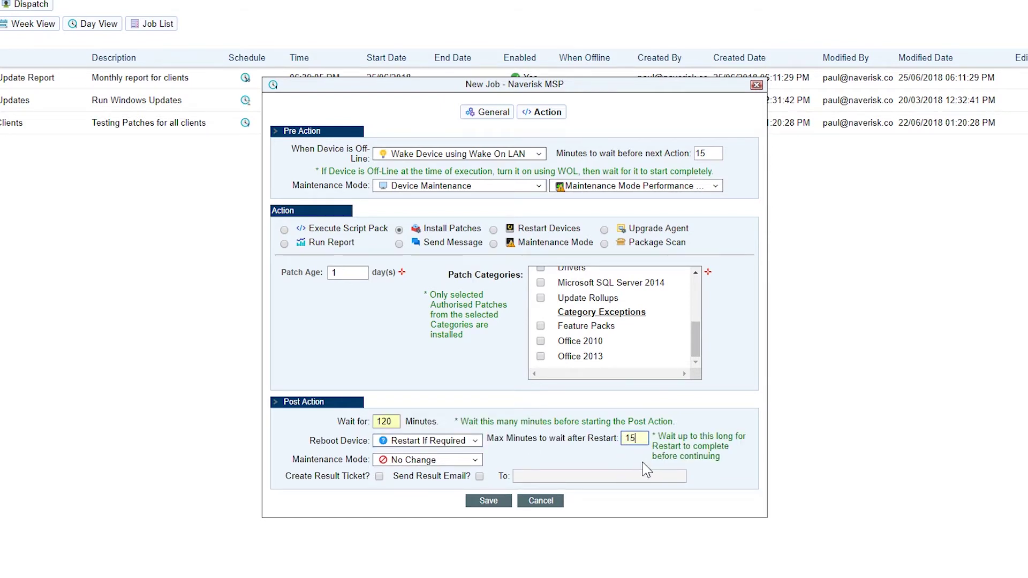
Apply Device Maintenance mode, create a result ticket, and e-mail results to the management address
left_click(475, 461)
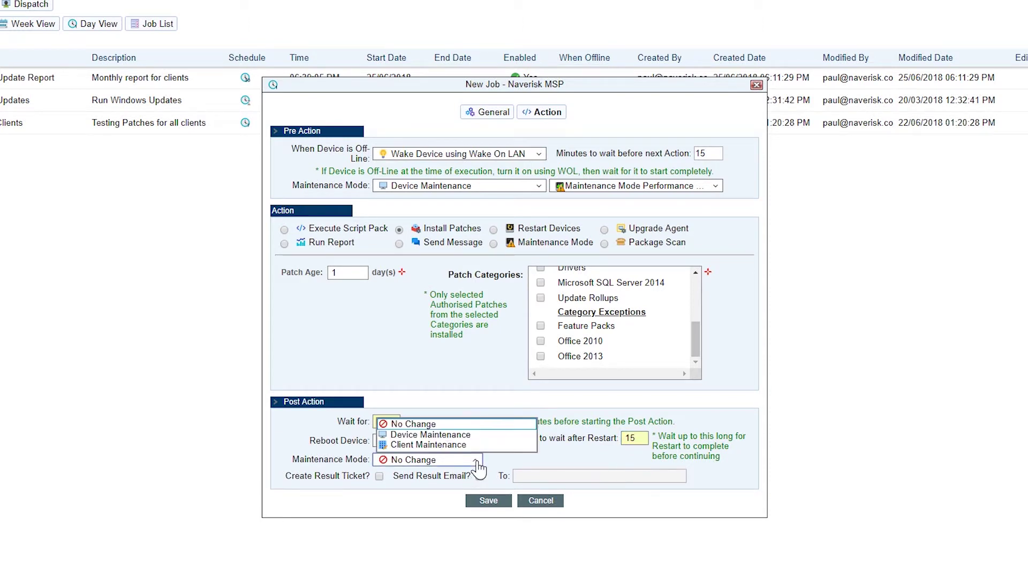
left_click(469, 435)
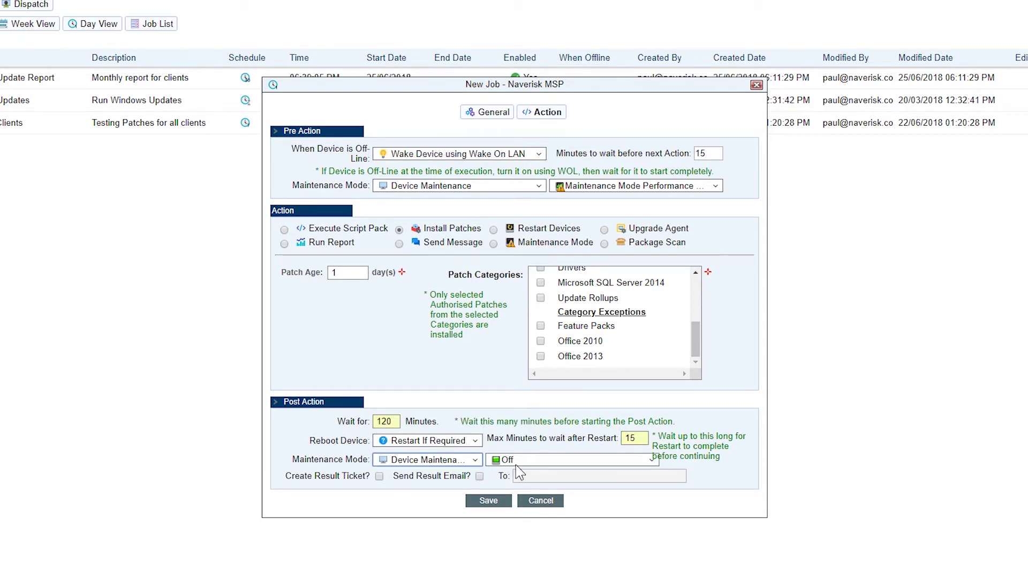
left_click(378, 477)
left_click(480, 476)
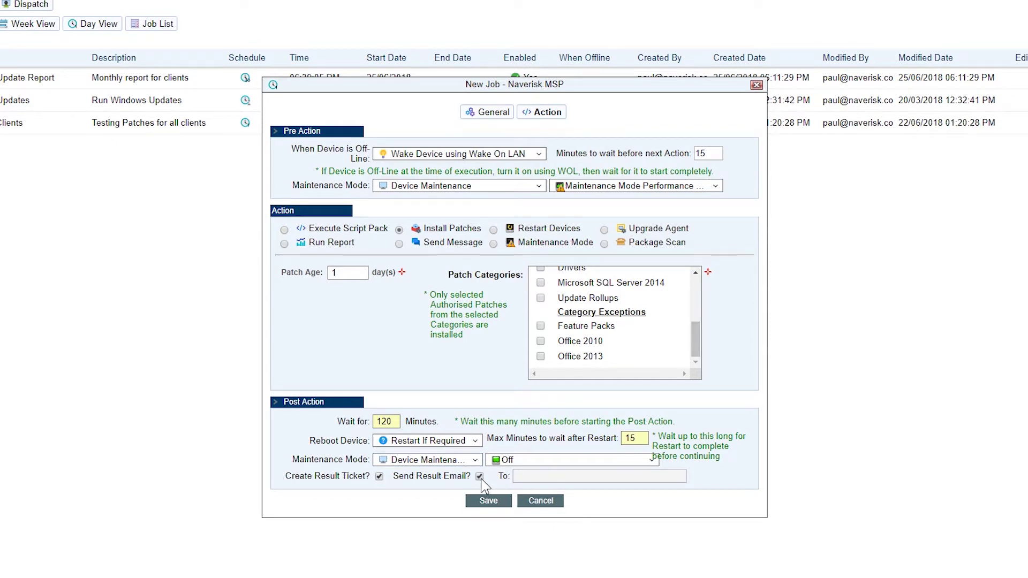
left_click(552, 477)
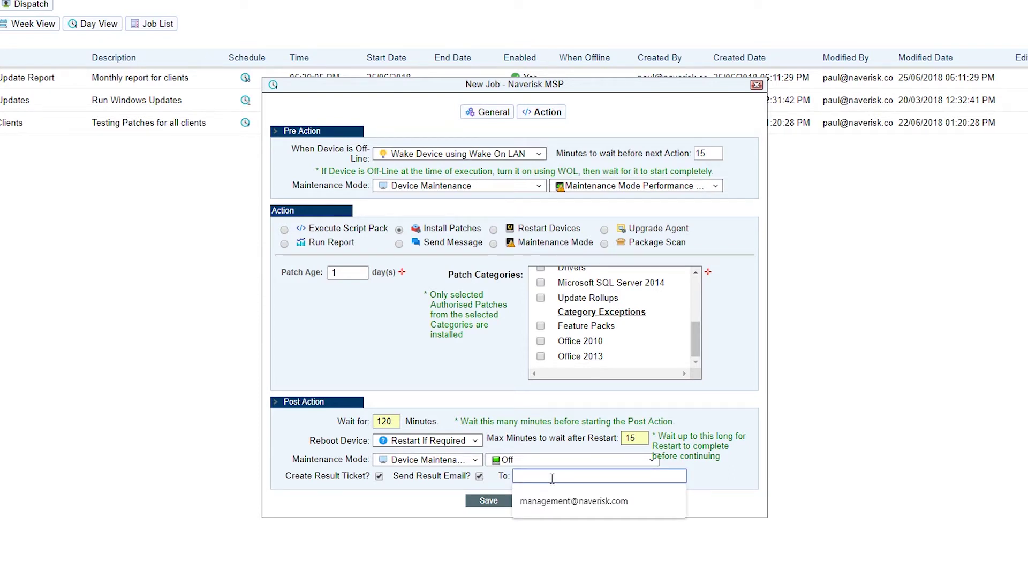
left_click(563, 506)
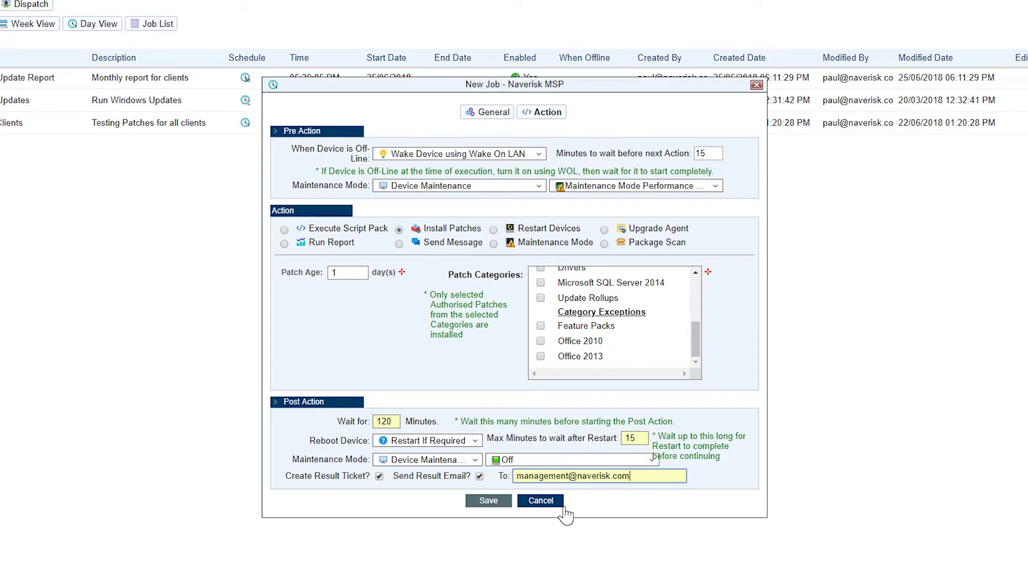
Save the Test Patching job and review it in Month, Week, Day views and the Job List
left_click(489, 500)
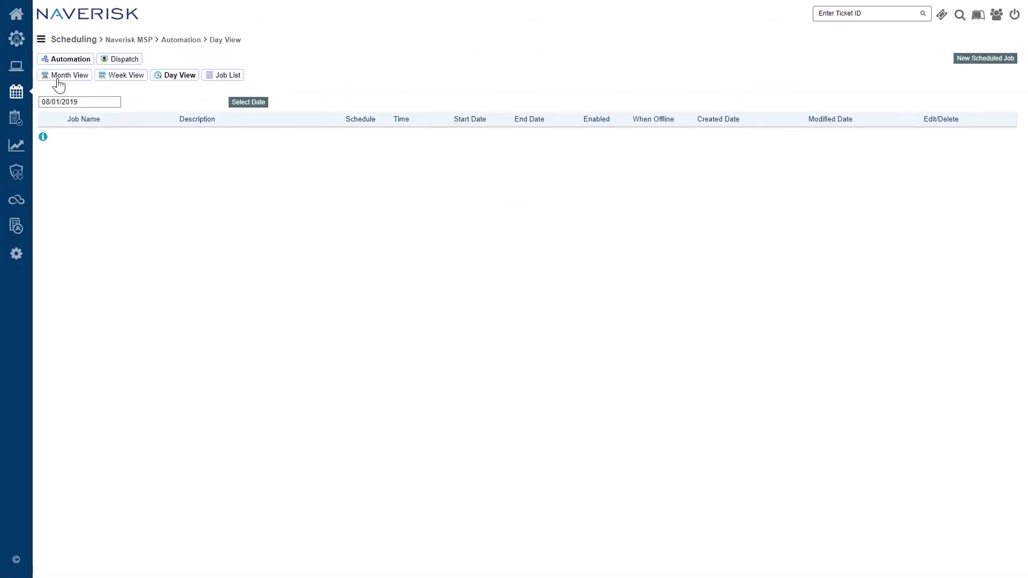
left_click(59, 85)
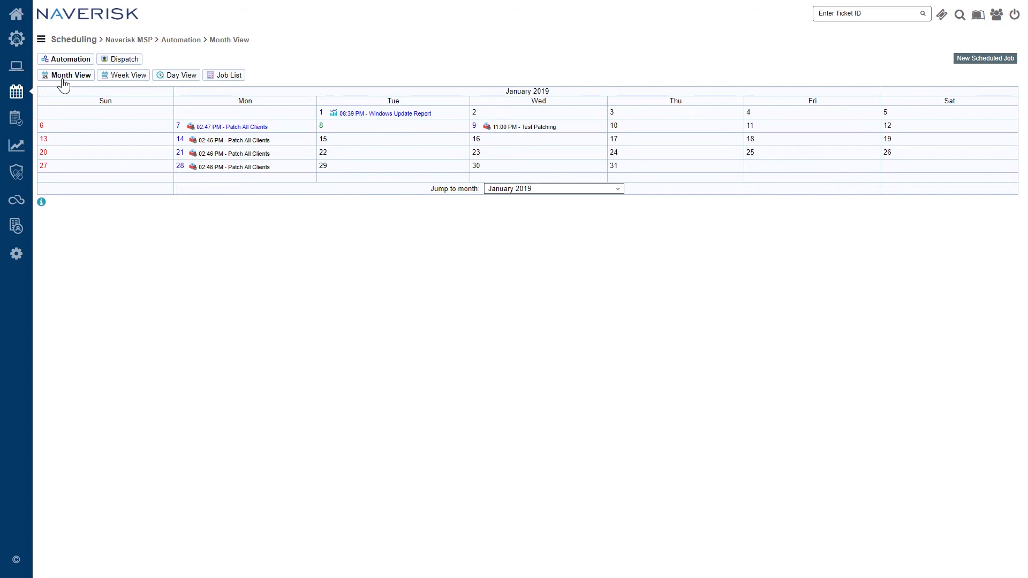
left_click(127, 78)
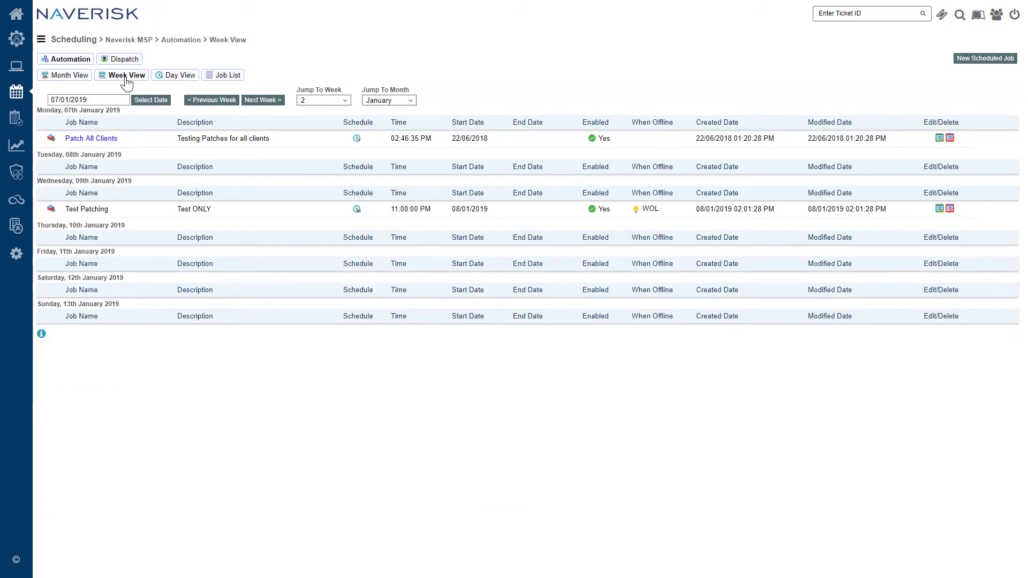
left_click(169, 78)
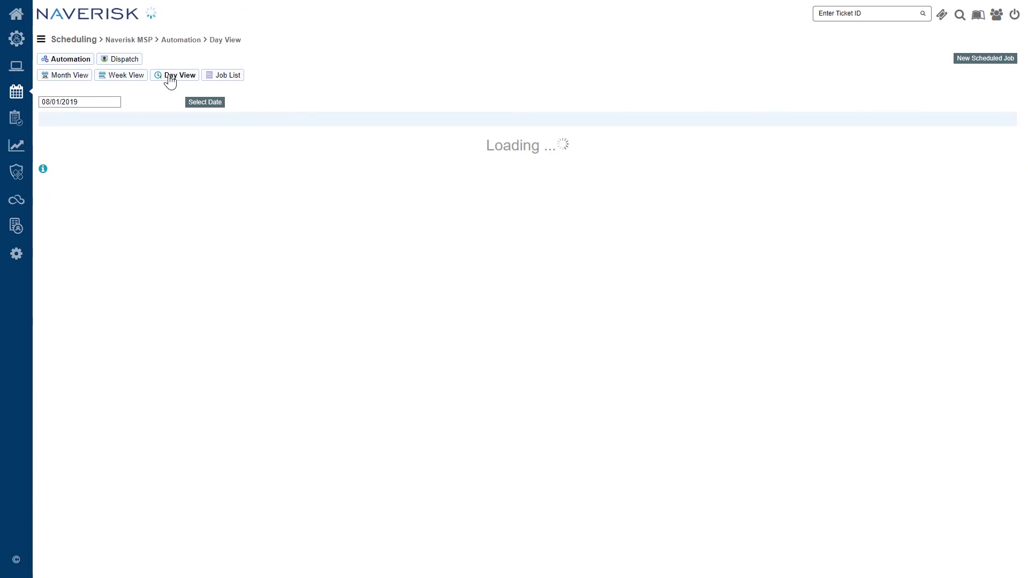
left_click(222, 78)
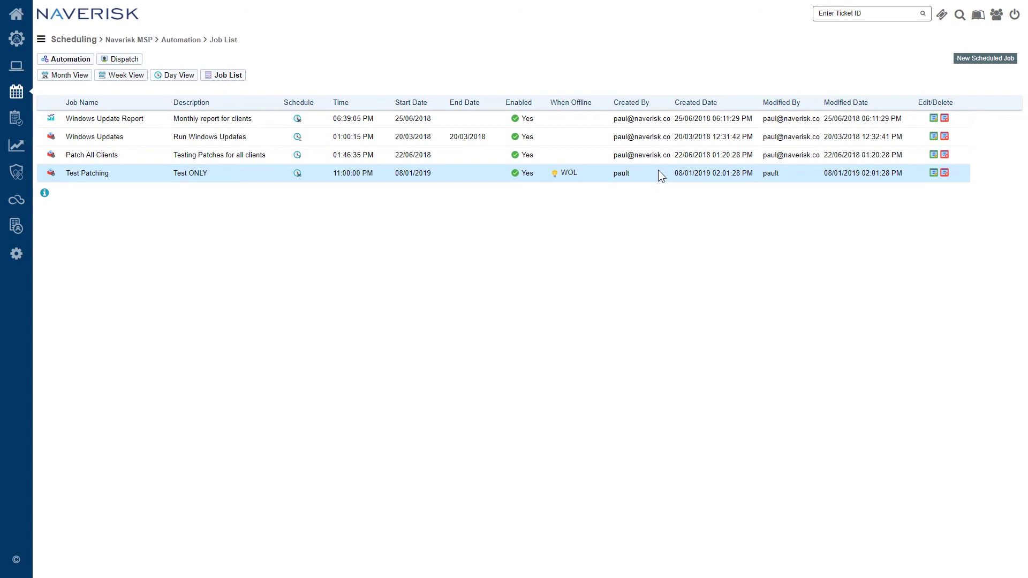
Delete the Test Patching job, confirm, and log off Naverisk
left_click(945, 174)
left_click(485, 309)
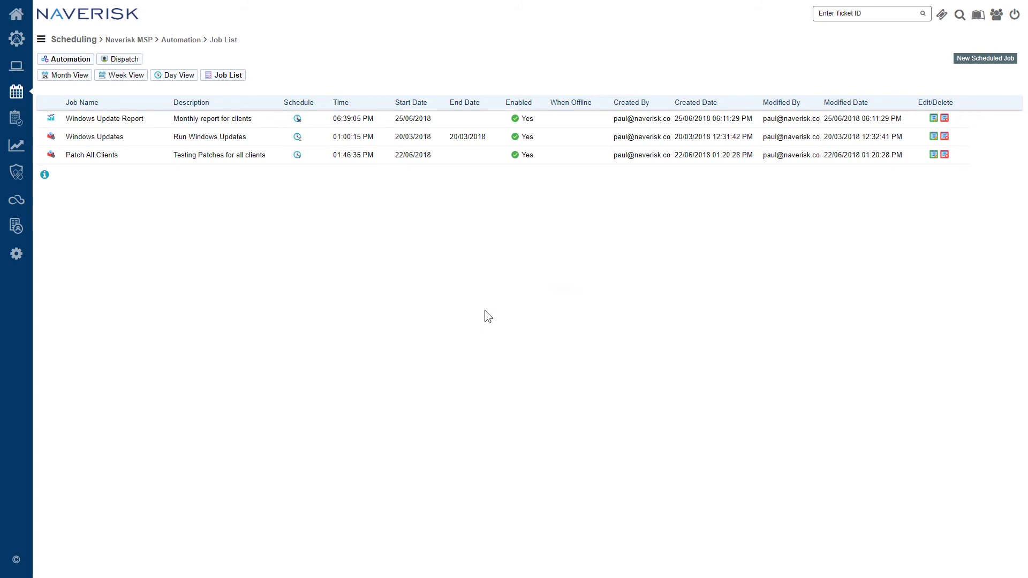
left_click(1015, 16)
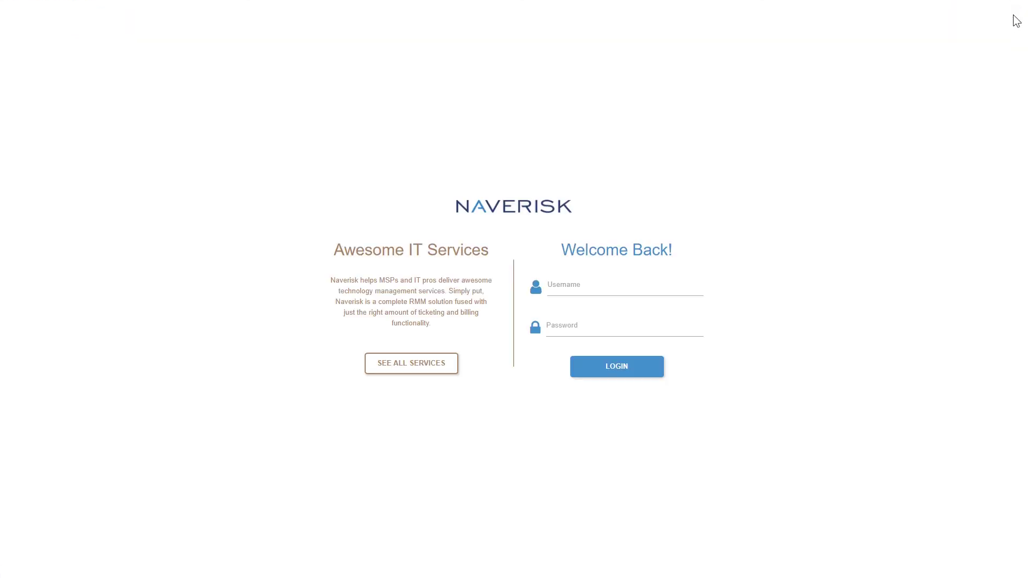